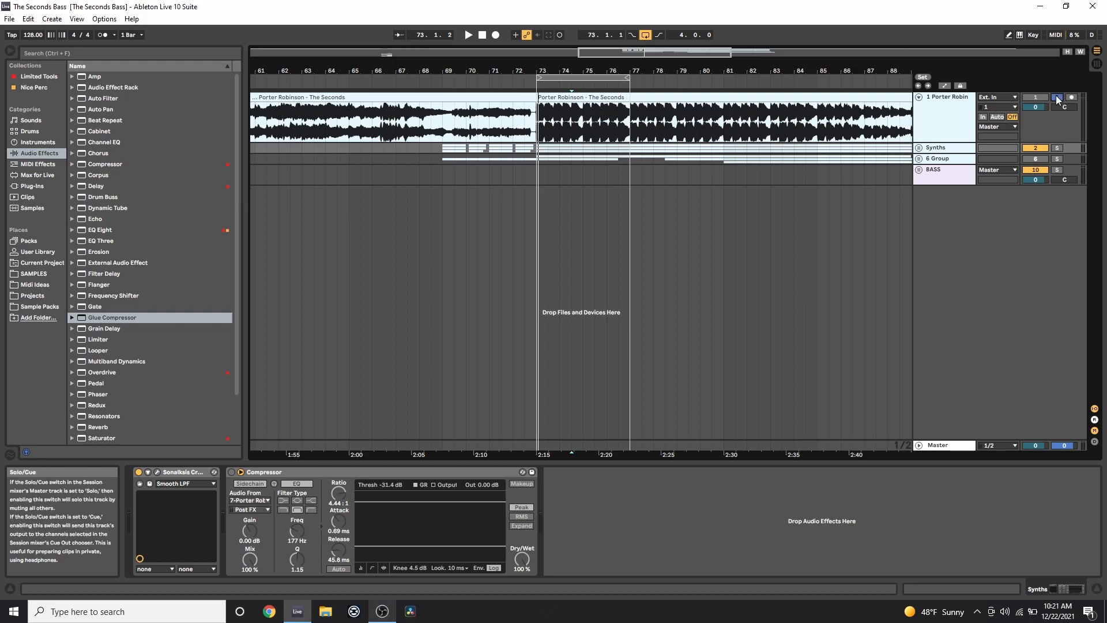
# Solo the Porter Robinson reference, audition it from bar 73, then solo the Synths group instead.
pyautogui.click(539, 122)
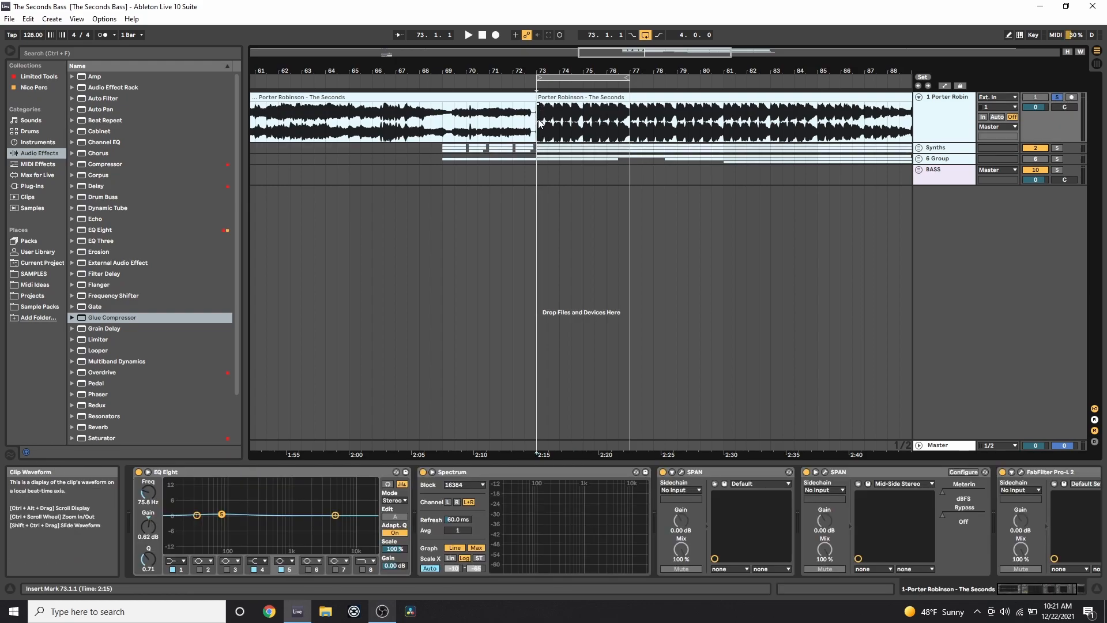
pyautogui.press('space')
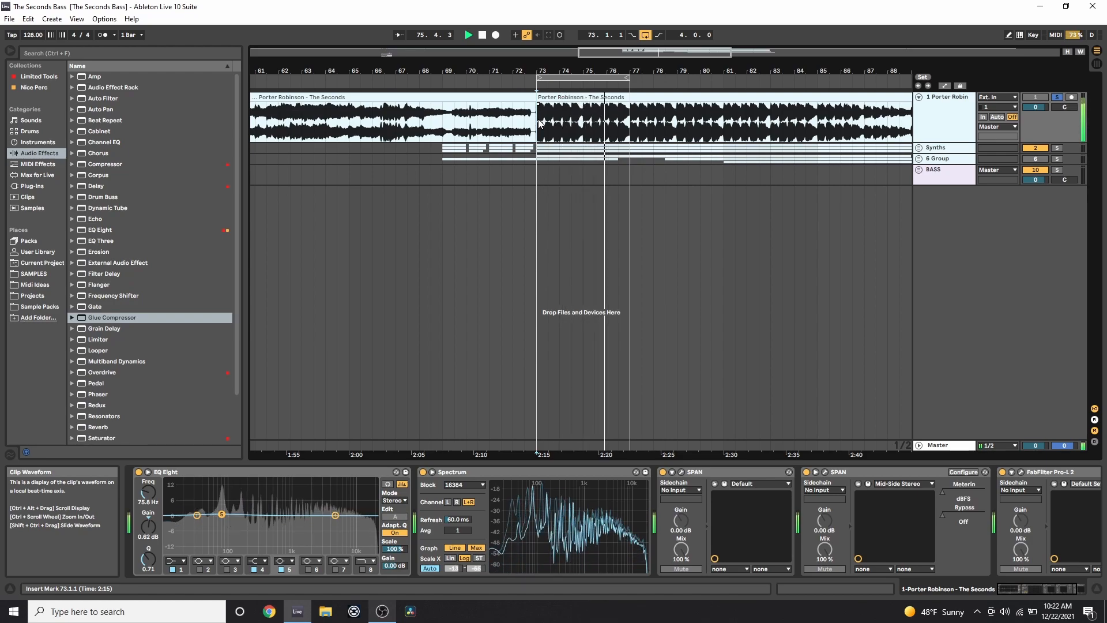
pyautogui.press('space')
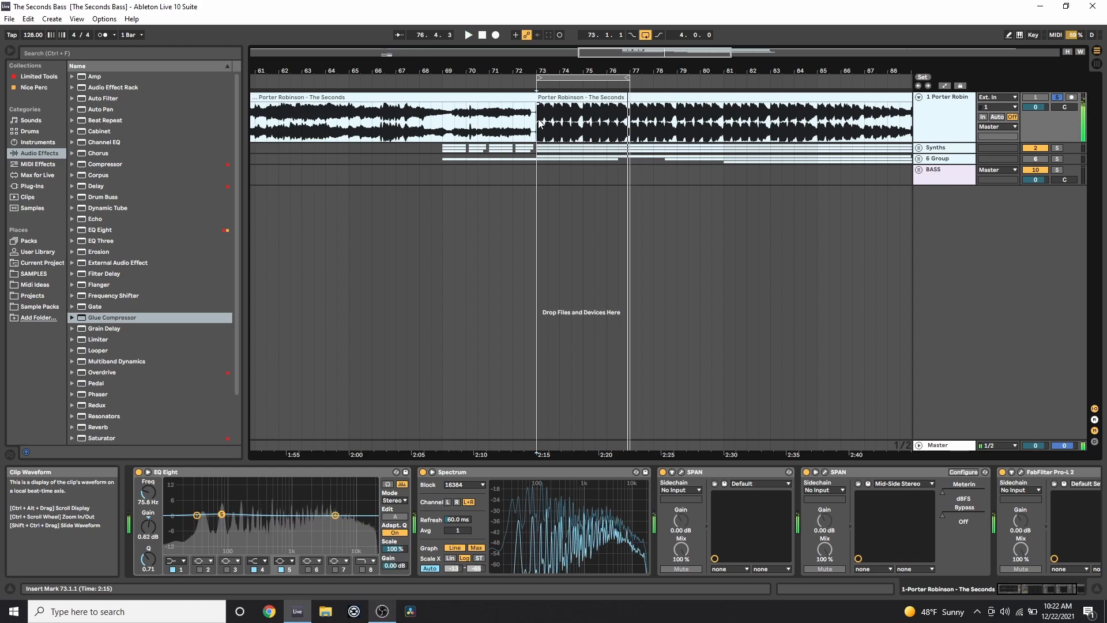
pyautogui.click(1058, 148)
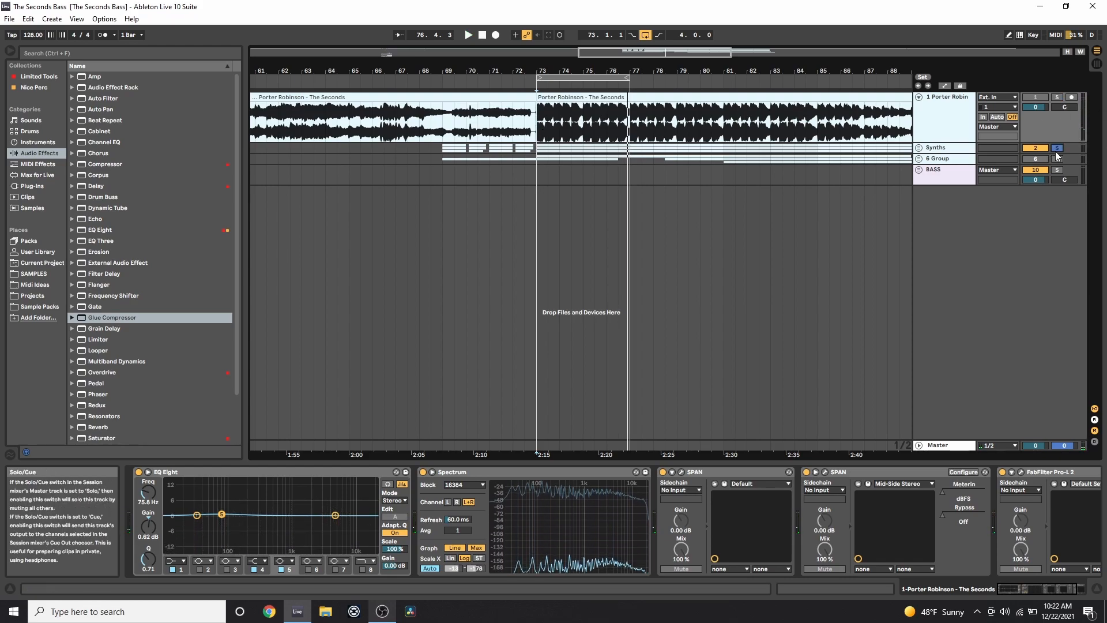
# Select the BASS track, play from bar 73, and unfold the Synths group and first Serum track.
pyautogui.click(539, 176)
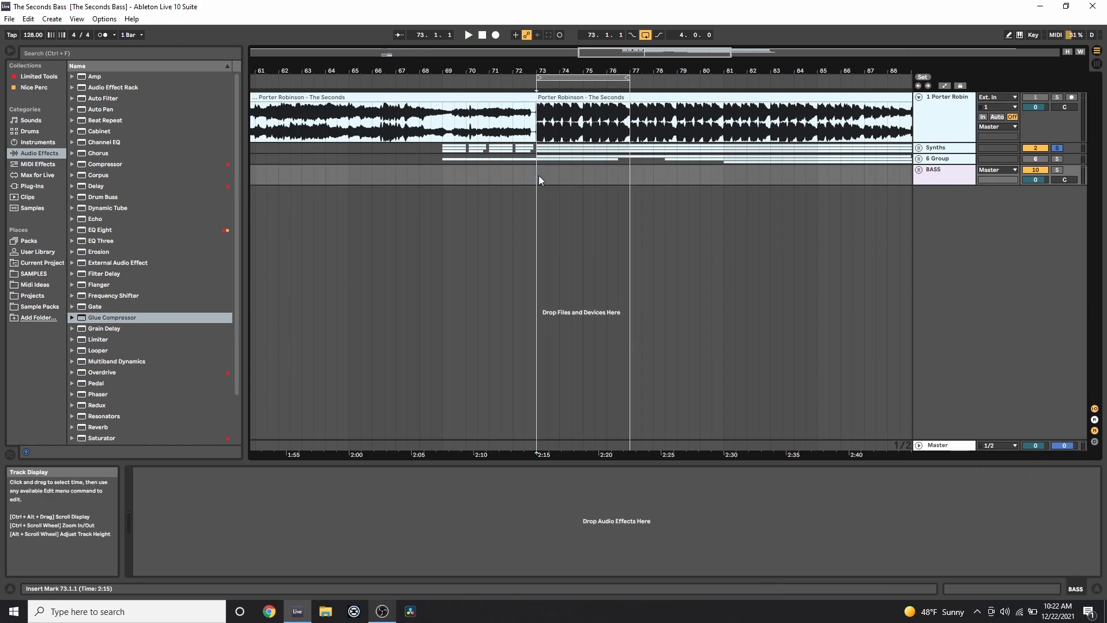
pyautogui.press('space')
pyautogui.click(919, 149)
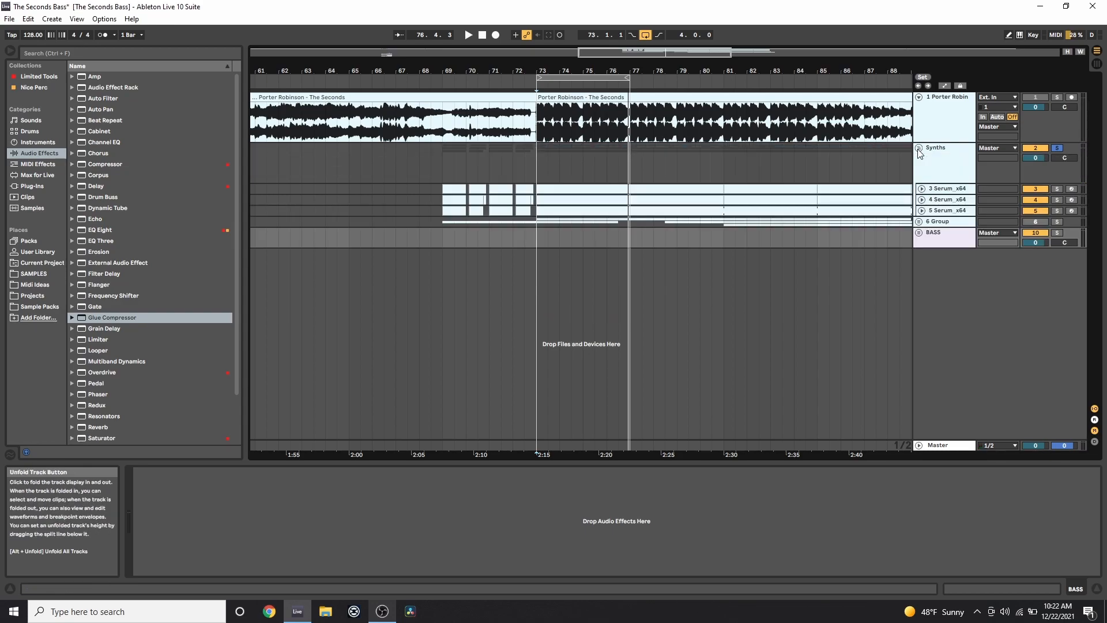
pyautogui.click(922, 189)
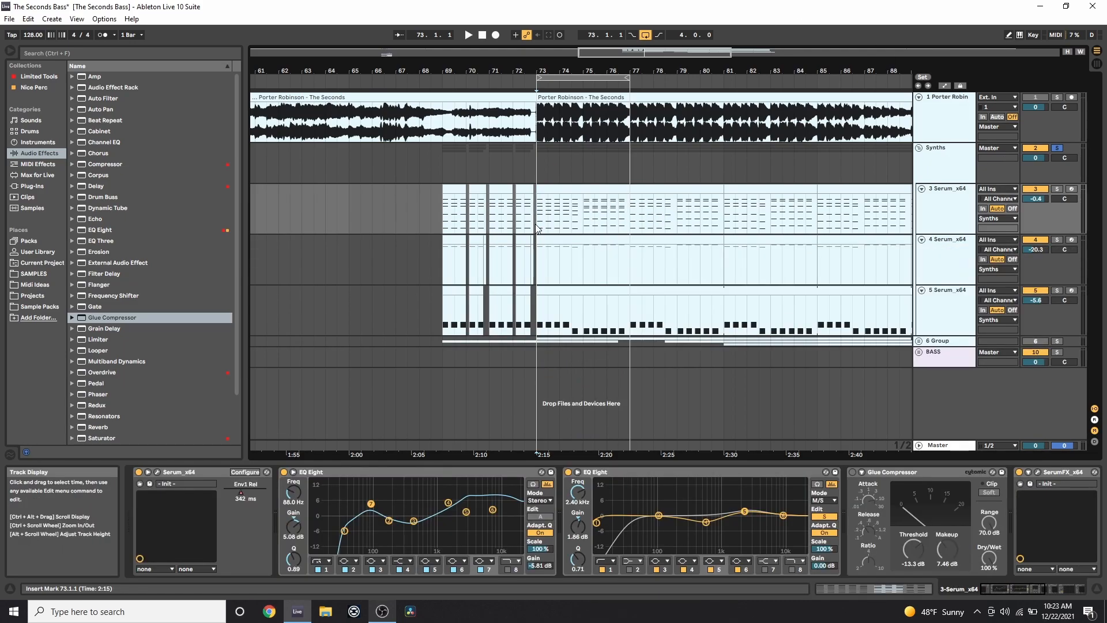
# Select bars 73–77 on the other Serum tracks and show the first Serum clip's notes.
pyautogui.moveTo(540, 264); pyautogui.dragTo(633, 271)
pyautogui.moveTo(628, 320); pyautogui.dragTo(538, 322)
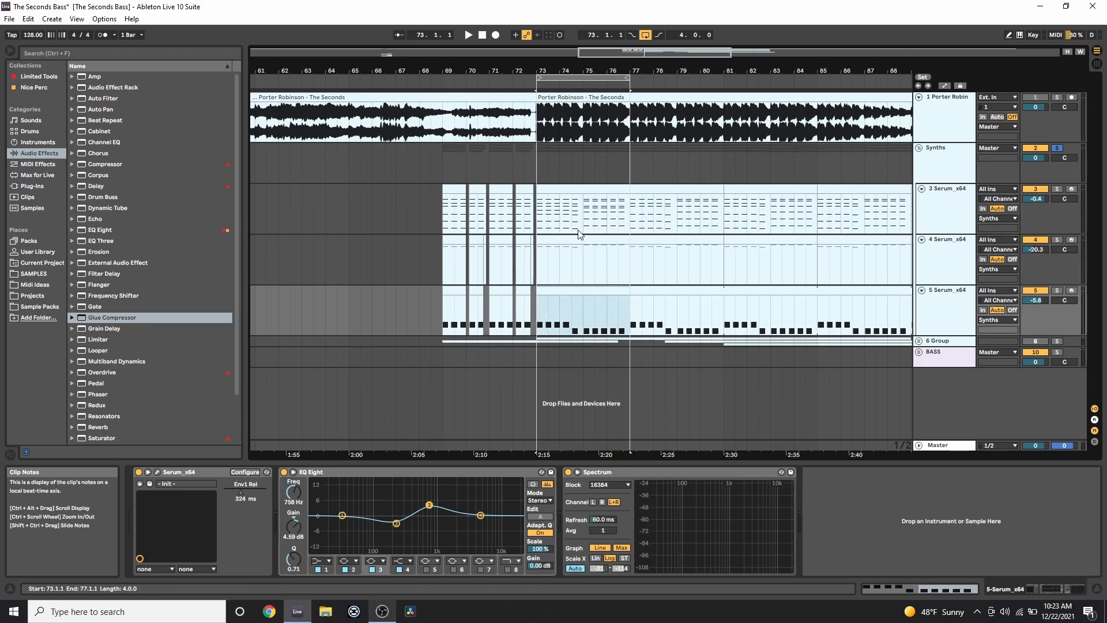
pyautogui.click(566, 190)
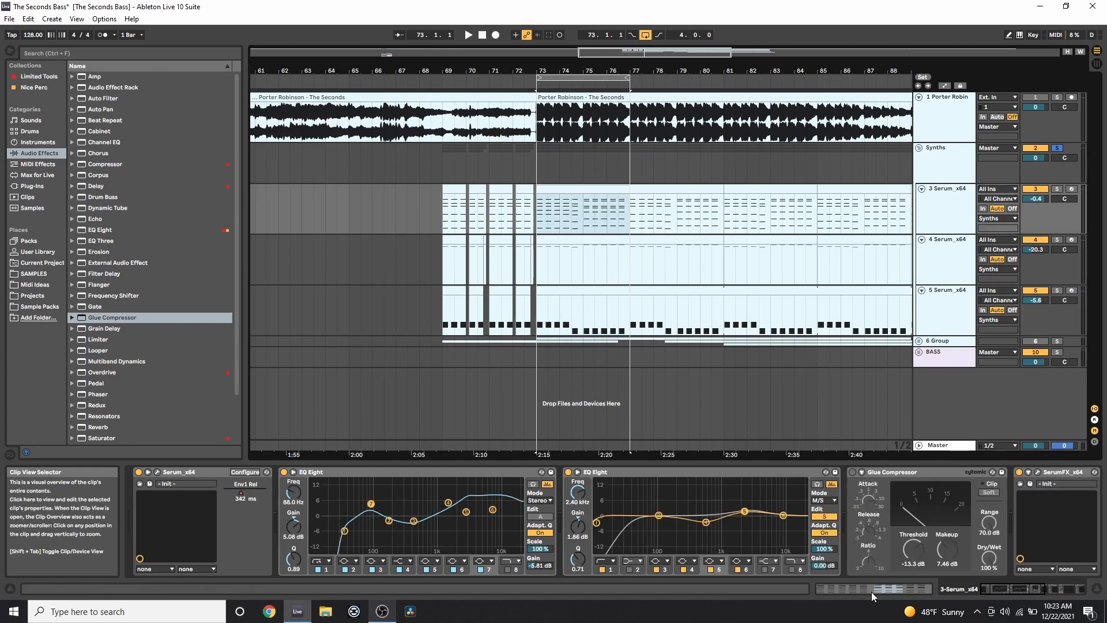
pyautogui.click(872, 591)
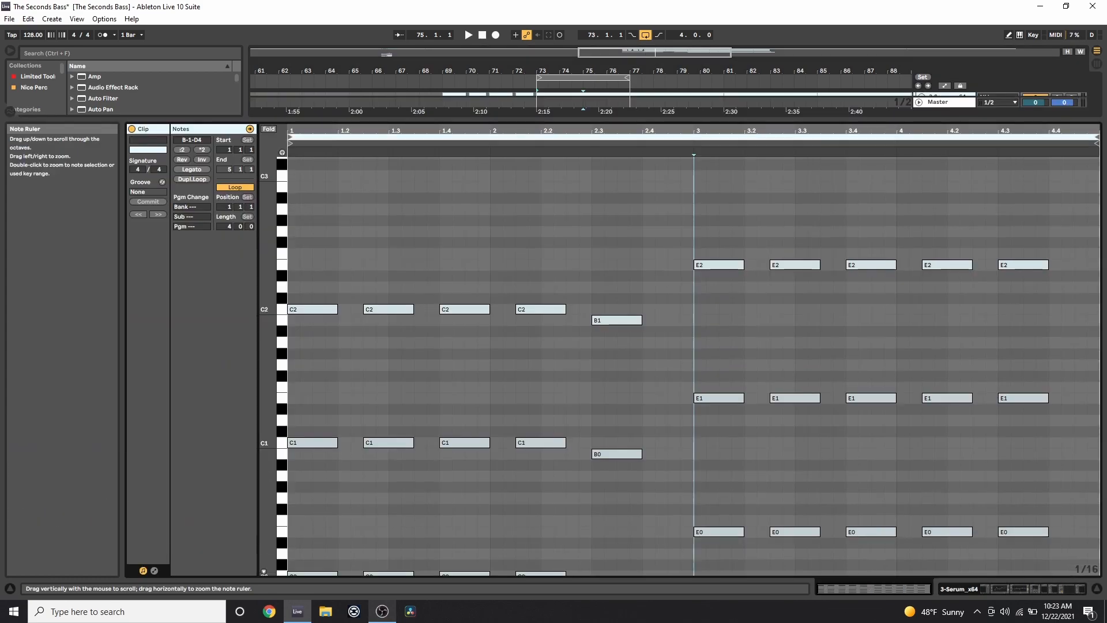
pyautogui.moveTo(268, 434); pyautogui.dragTo(268, 394)
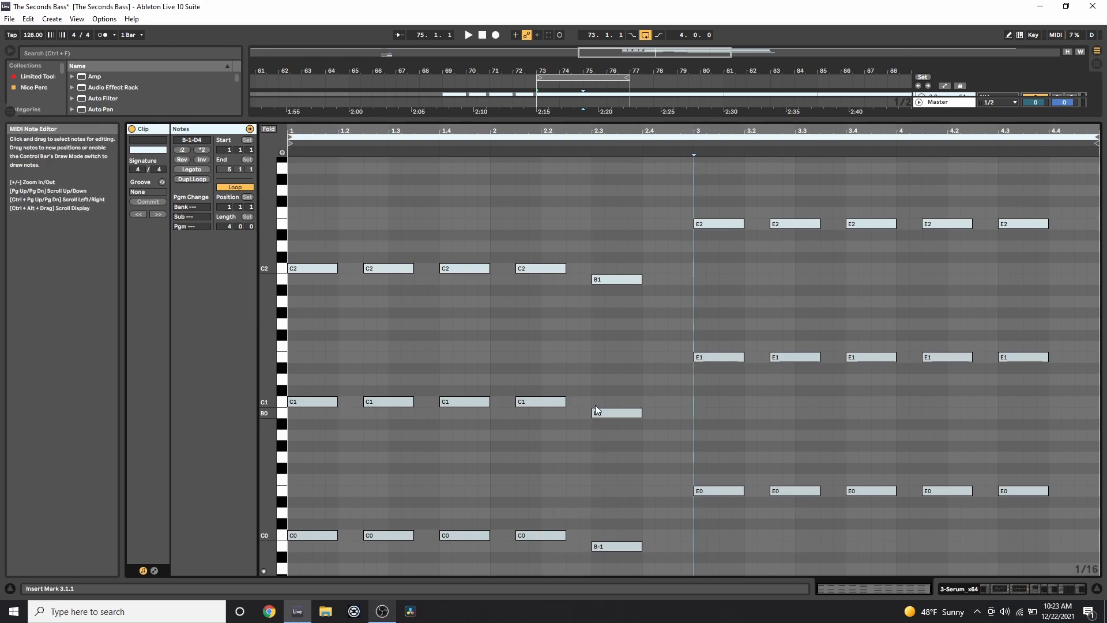
pyautogui.moveTo(268, 346); pyautogui.dragTo(257, 427)
pyautogui.moveTo(269, 314); pyautogui.dragTo(289, 329)
pyautogui.moveTo(314, 288); pyautogui.dragTo(1098, 454)
pyautogui.click(292, 290)
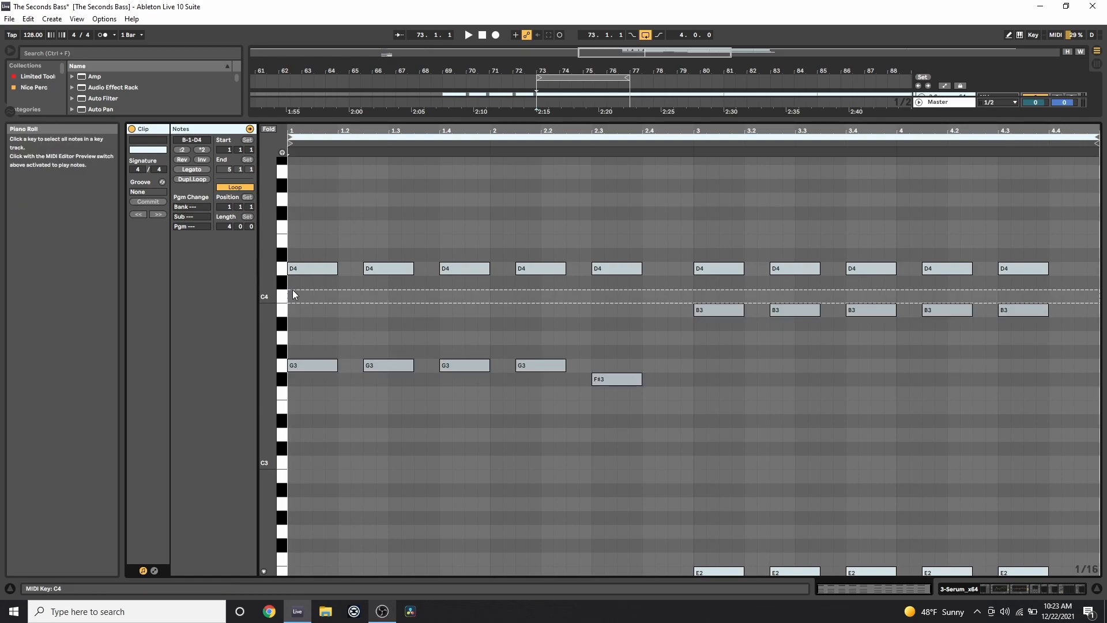
pyautogui.moveTo(298, 288); pyautogui.dragTo(1097, 128)
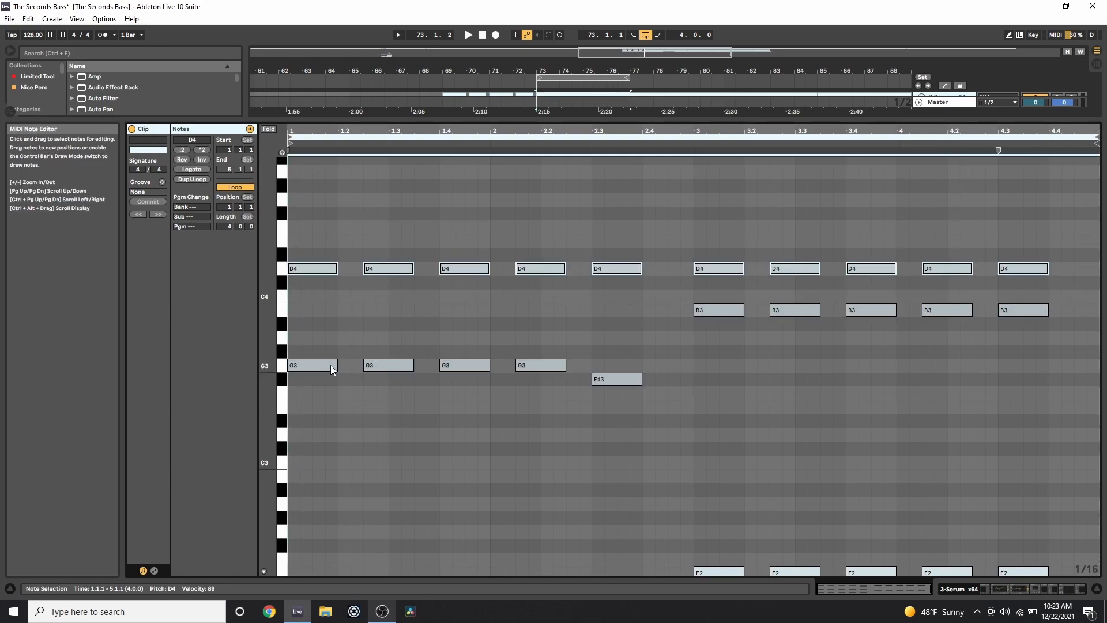
pyautogui.moveTo(272, 396); pyautogui.dragTo(272, 363)
pyautogui.click(963, 588)
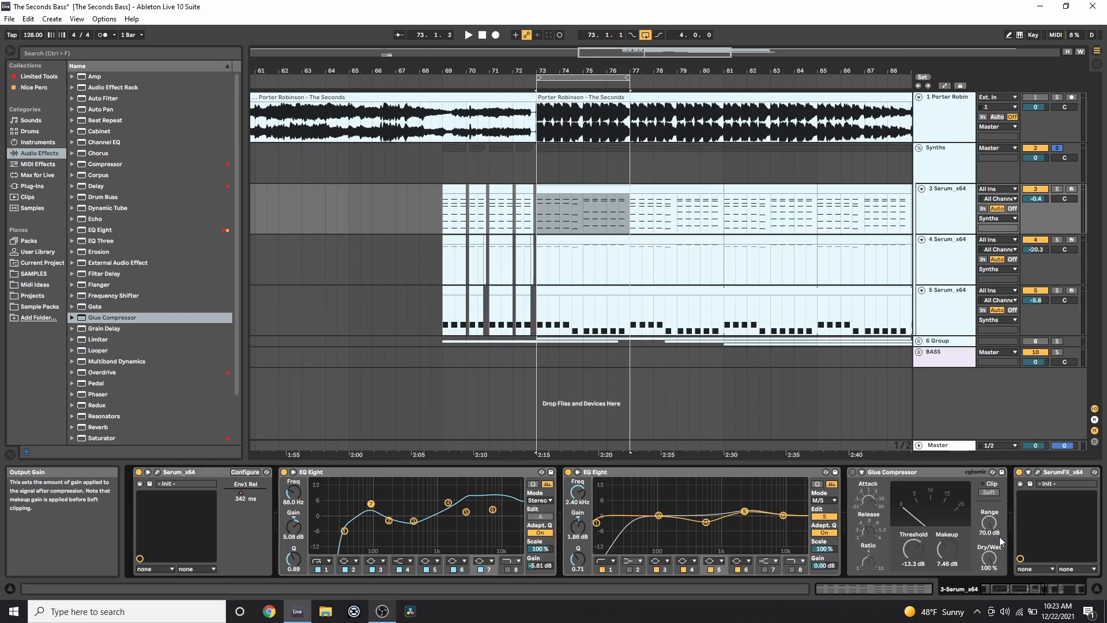
pyautogui.click(1010, 586)
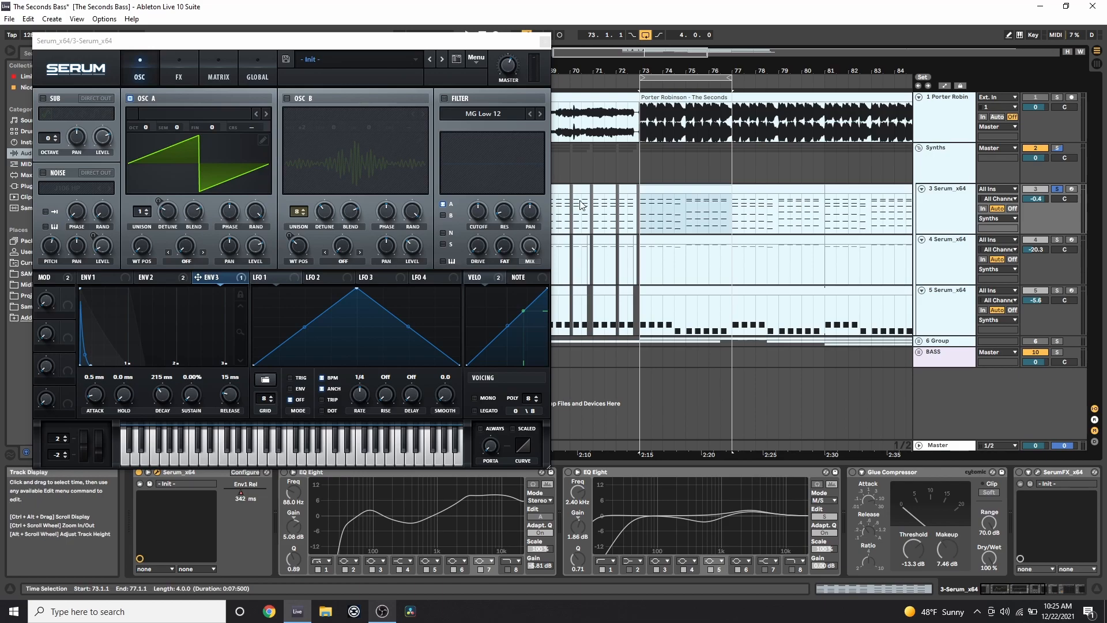
# Play the Serum patch, view envelope 1, and set the playback start near bar 75.
pyautogui.press('space')
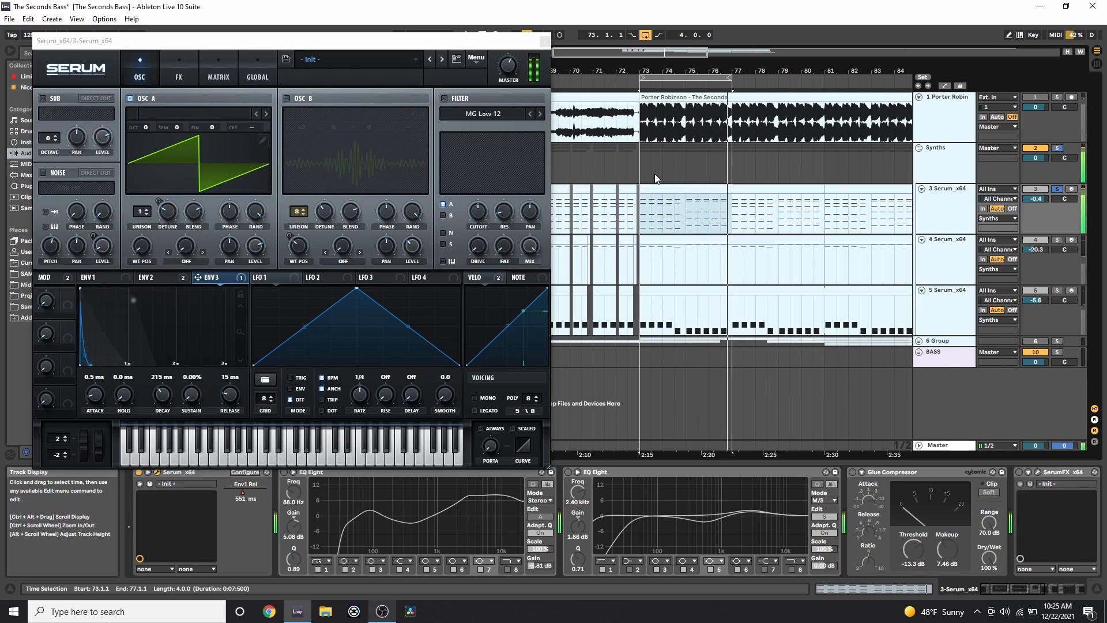
pyautogui.click(115, 282)
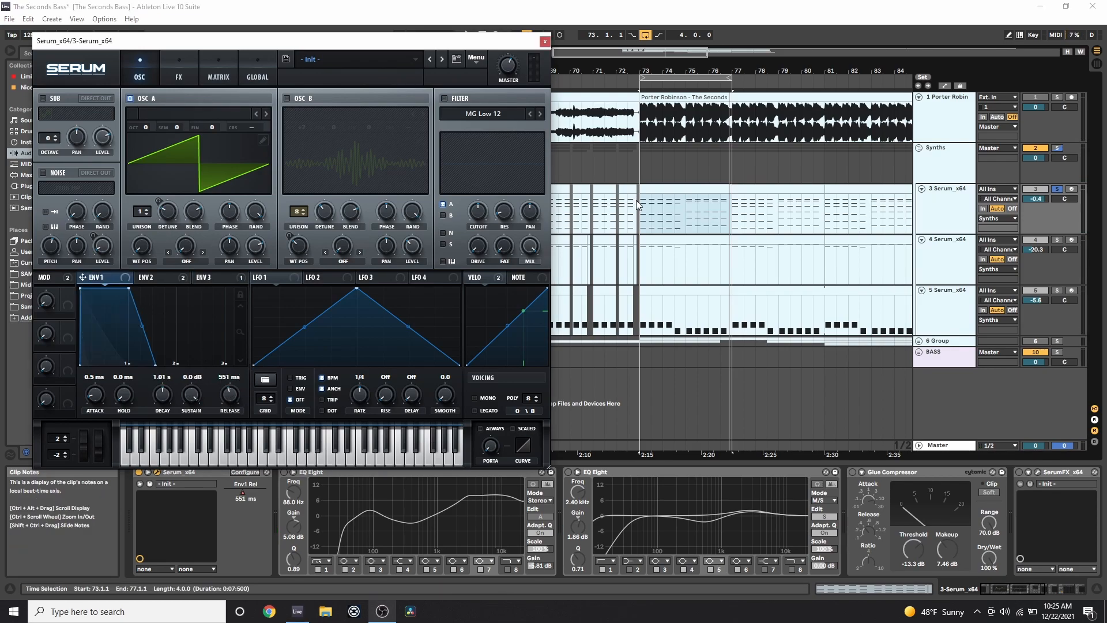
pyautogui.click(645, 217)
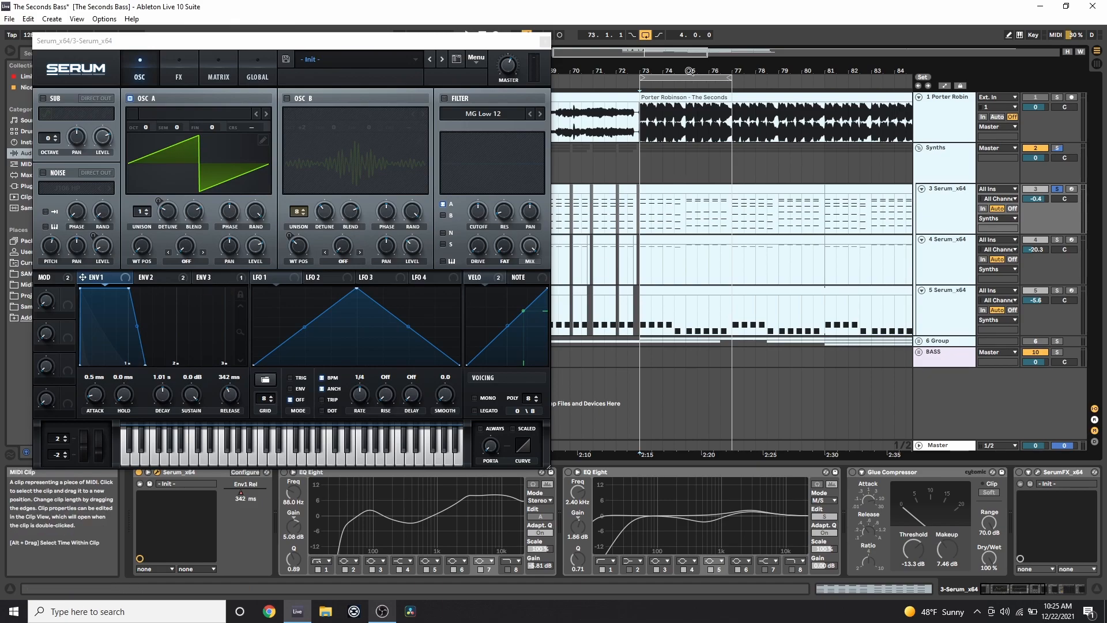
pyautogui.scroll(5, 674, 239)
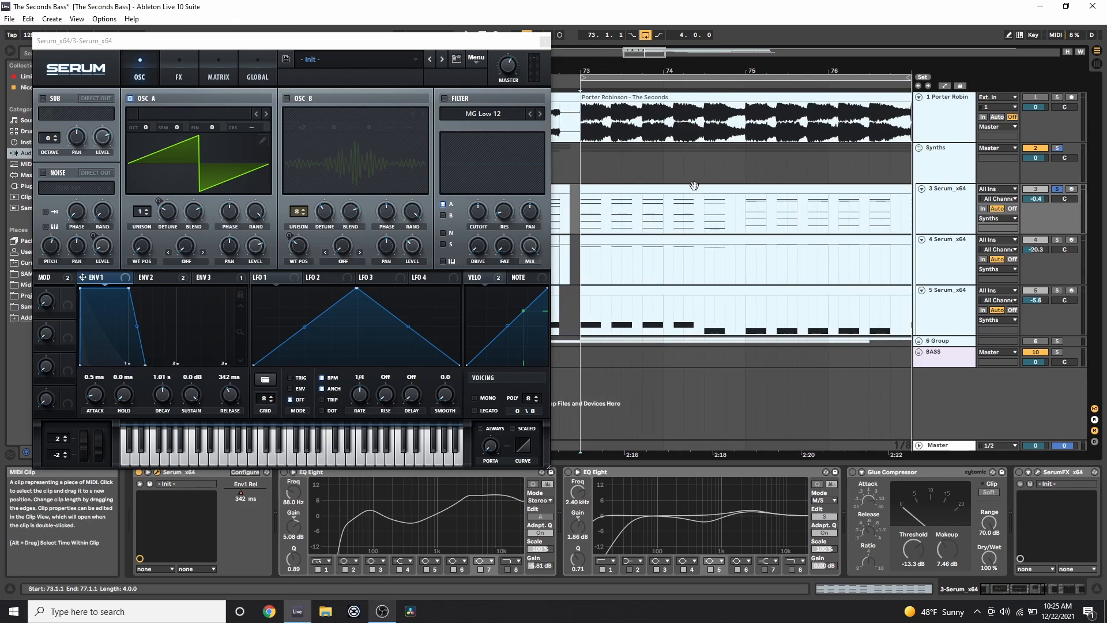
pyautogui.click(730, 224)
pyautogui.moveTo(730, 224); pyautogui.dragTo(744, 219)
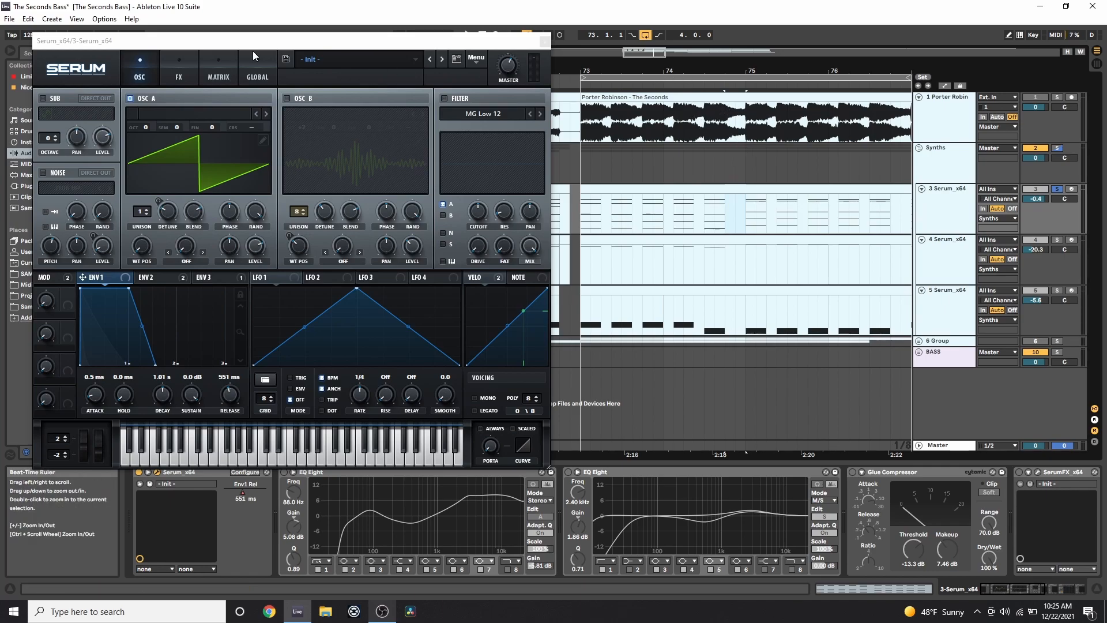
# Raise oscillator A's unison to 8 voices and bring up Serum's Global page.
pyautogui.moveTo(252, 35); pyautogui.dragTo(292, 39)
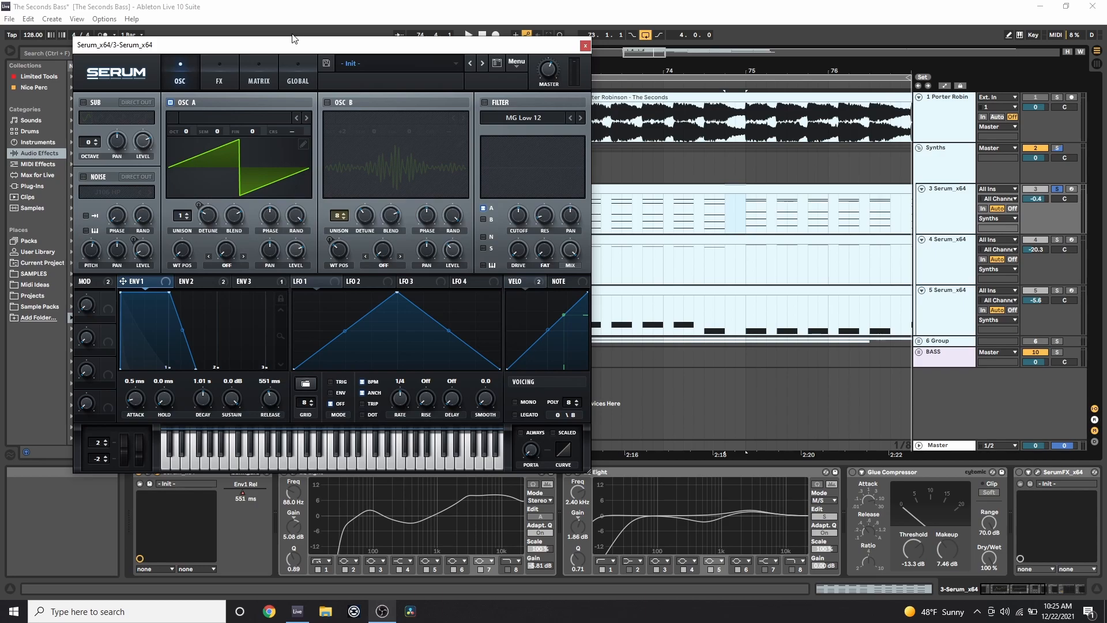
pyautogui.moveTo(183, 218); pyautogui.dragTo(193, 161)
pyautogui.click(289, 68)
pyautogui.moveTo(230, 54); pyautogui.dragTo(312, 50)
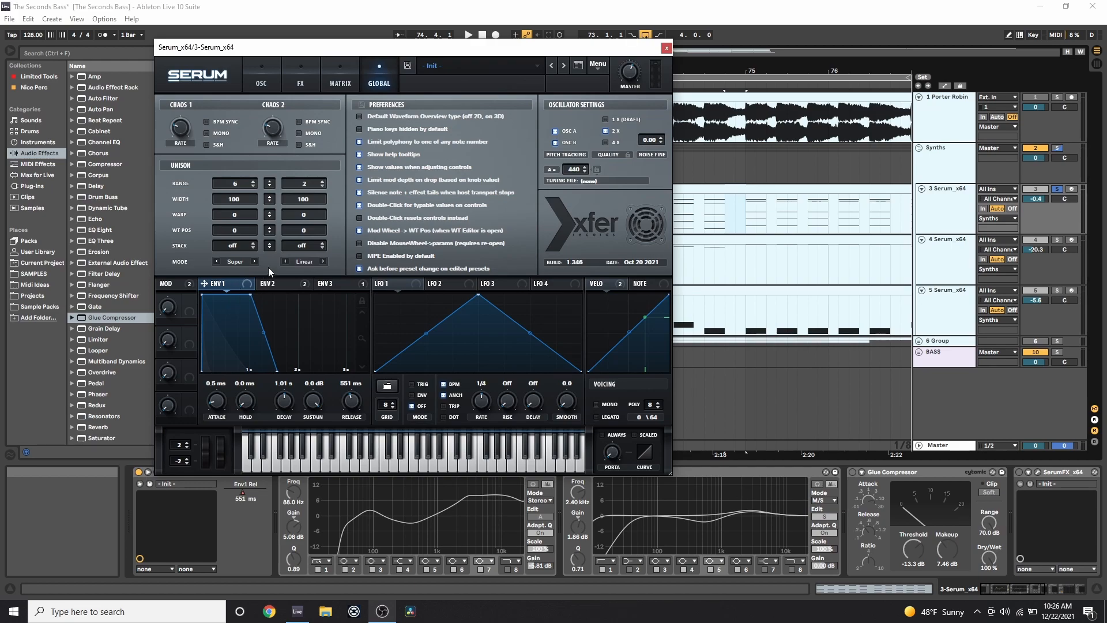
# Check oscillator A's detune, then set the Global unison range down to 2 and up to 7.
pyautogui.click(258, 87)
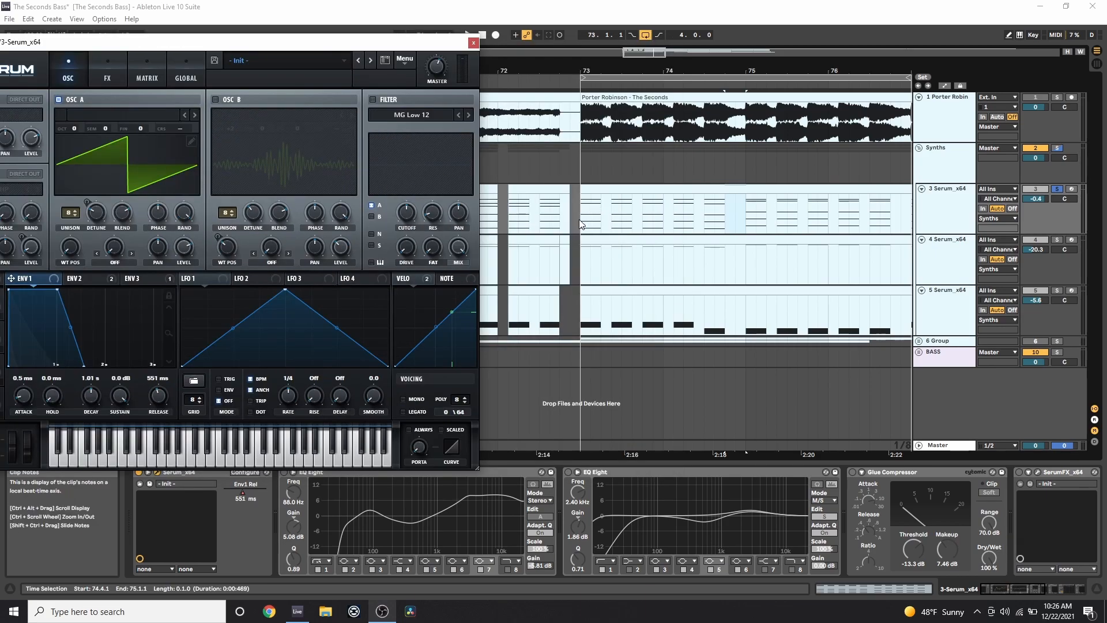
pyautogui.click(579, 219)
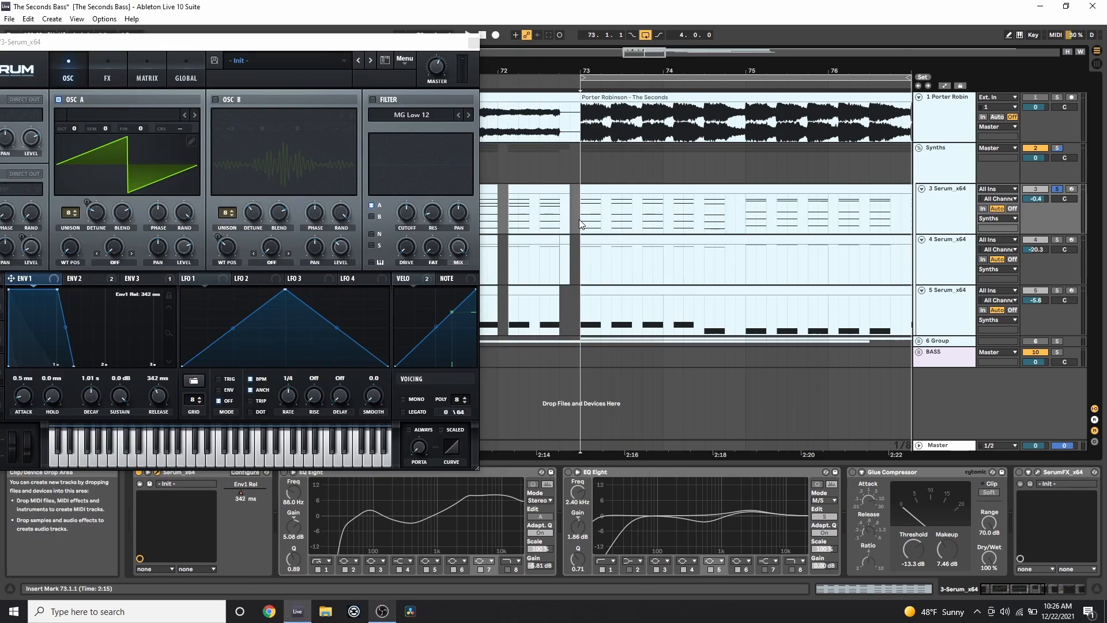
pyautogui.moveTo(380, 43); pyautogui.dragTo(566, 40)
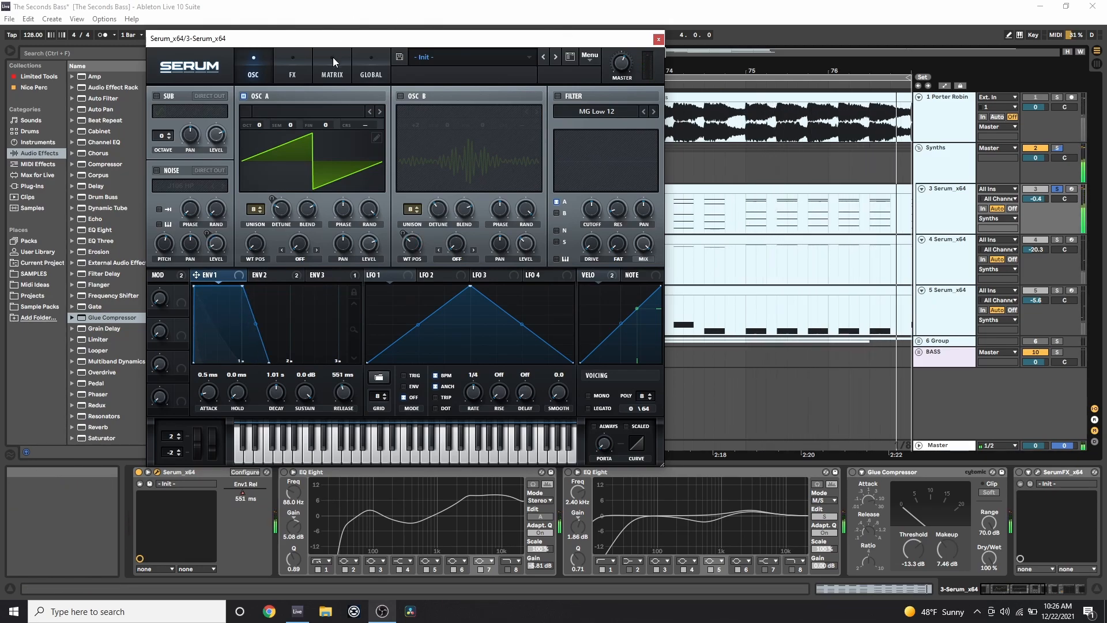
pyautogui.click(371, 66)
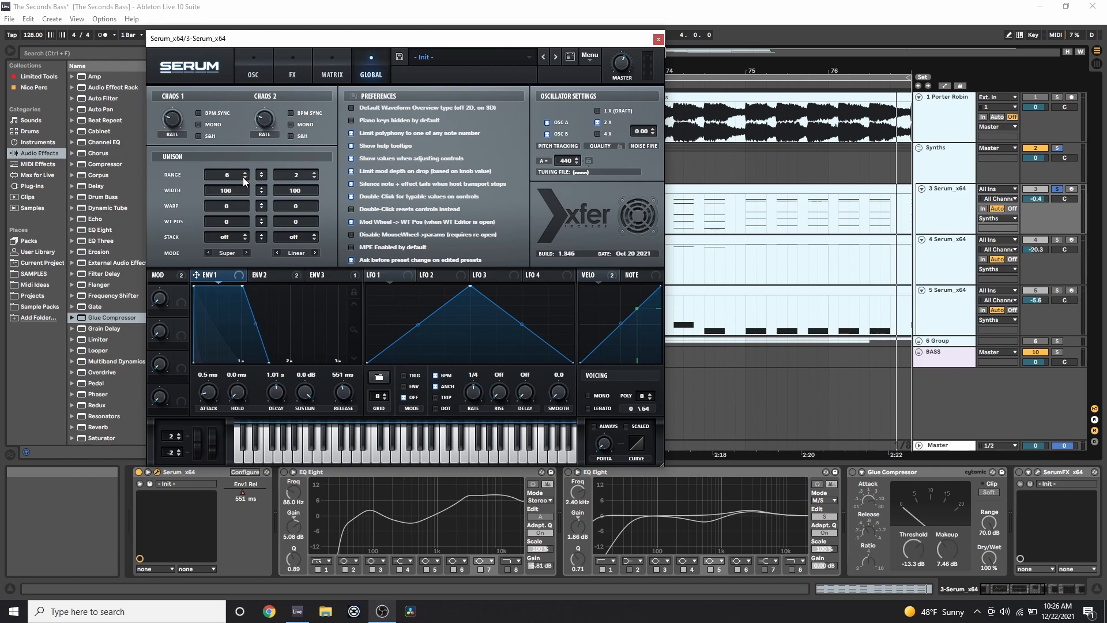
pyautogui.moveTo(237, 181); pyautogui.dragTo(237, 186)
pyautogui.moveTo(753, 72); pyautogui.dragTo(847, 69)
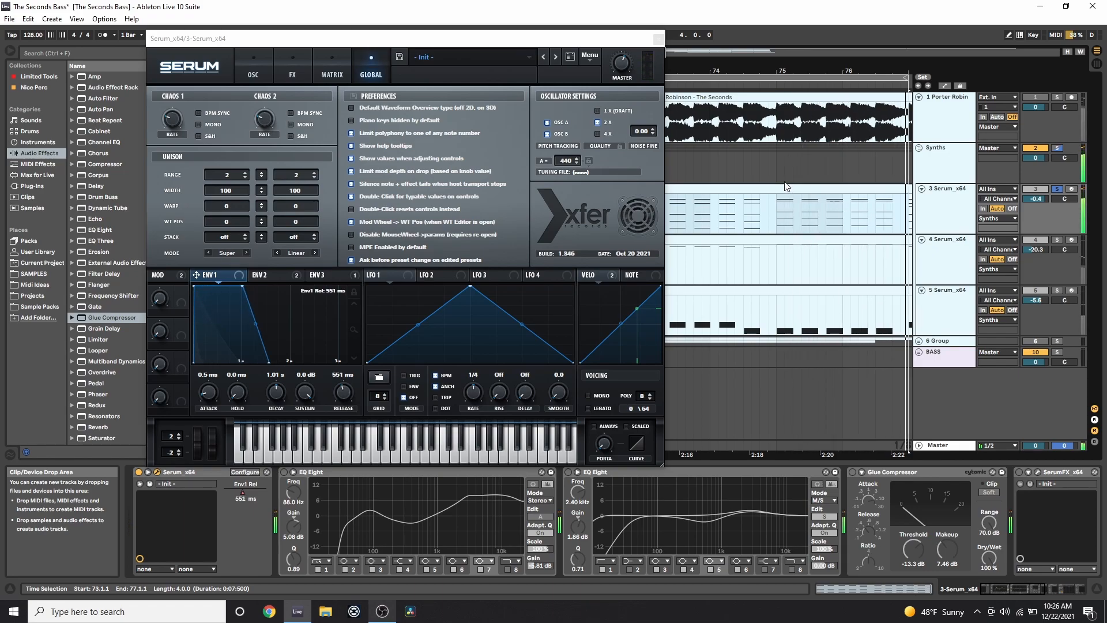
pyautogui.moveTo(226, 174); pyautogui.dragTo(230, 163)
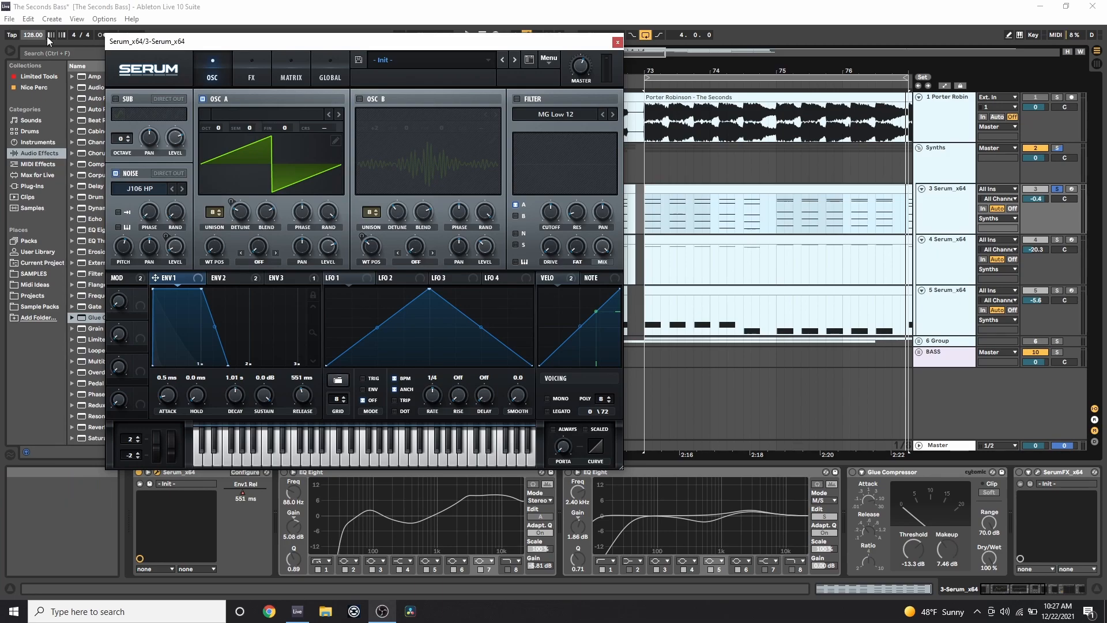
# Stop playback, switch on oscillator B, and switch off oscillator A and the noise.
pyautogui.click(220, 279)
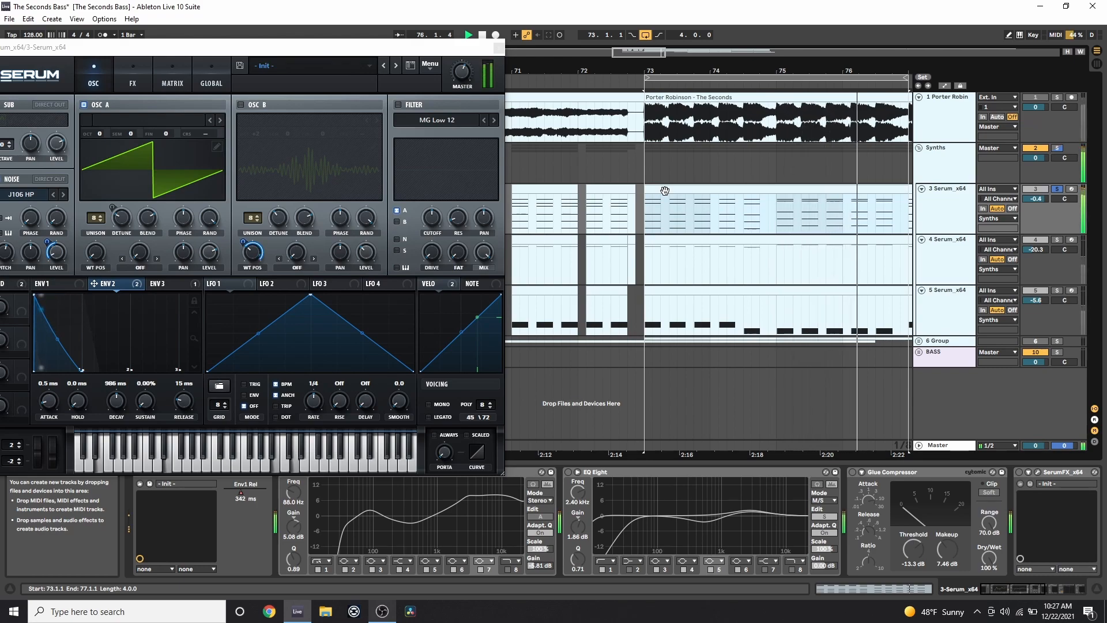
pyautogui.press('space')
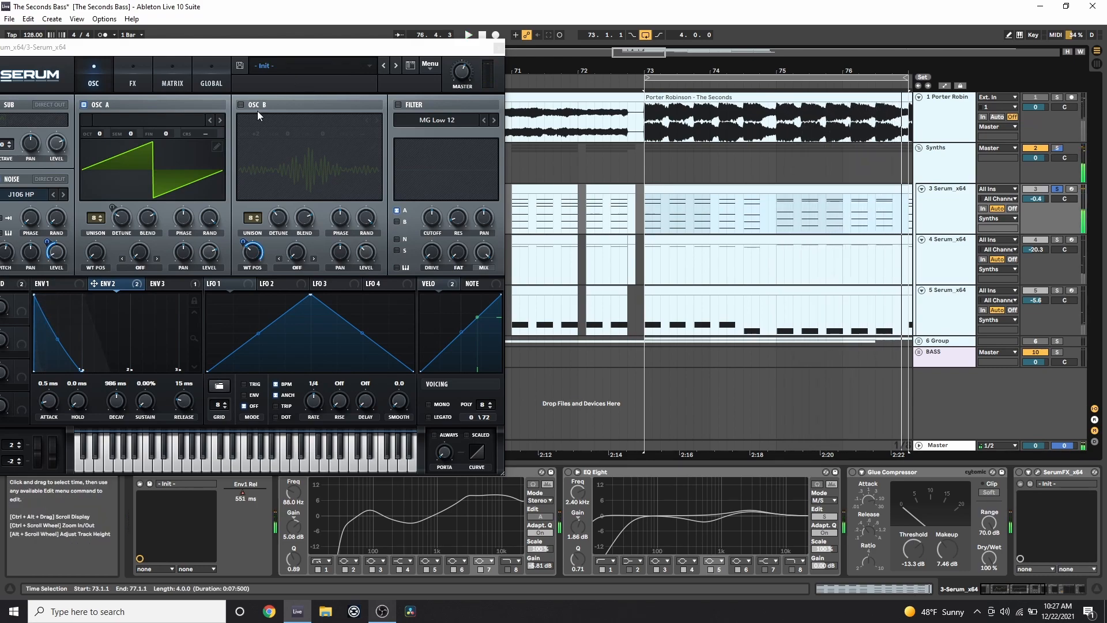
pyautogui.click(240, 105)
pyautogui.moveTo(313, 56); pyautogui.dragTo(397, 69)
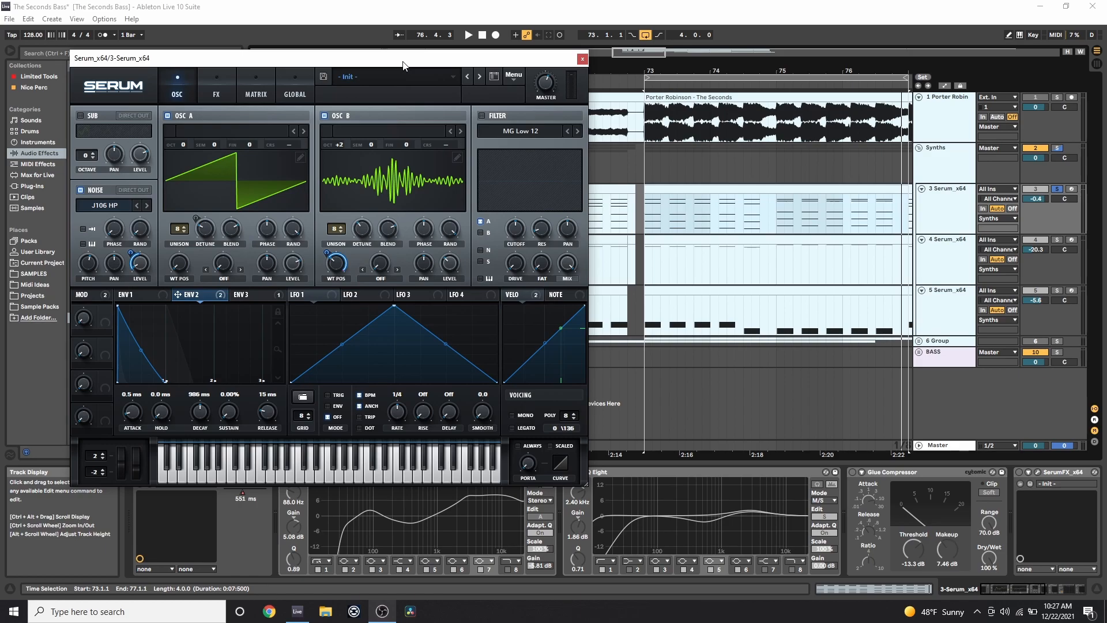
pyautogui.click(169, 115)
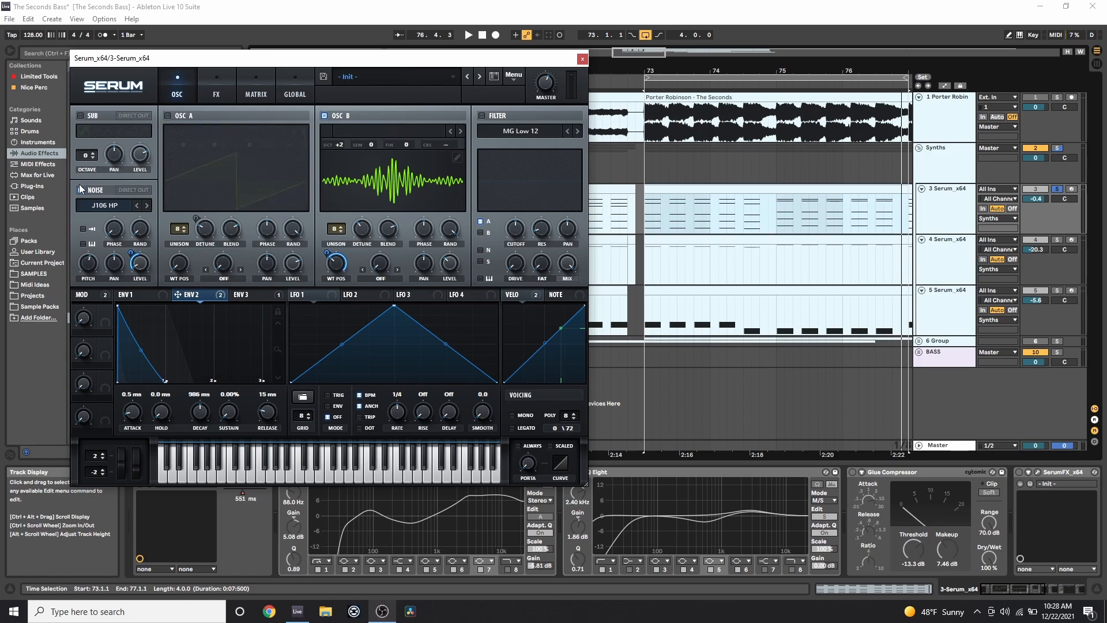
pyautogui.click(80, 190)
# Audition the oscillator B-only sound from bar 73, then open B's wavetable editor.
pyautogui.click(697, 190)
pyautogui.press('space')
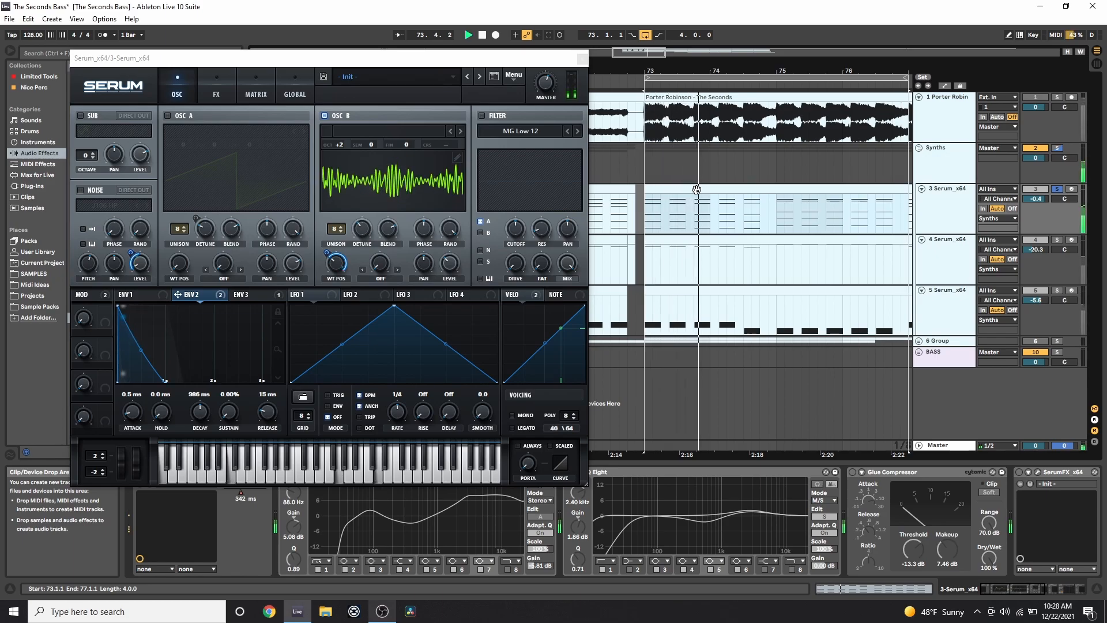
pyautogui.press('space')
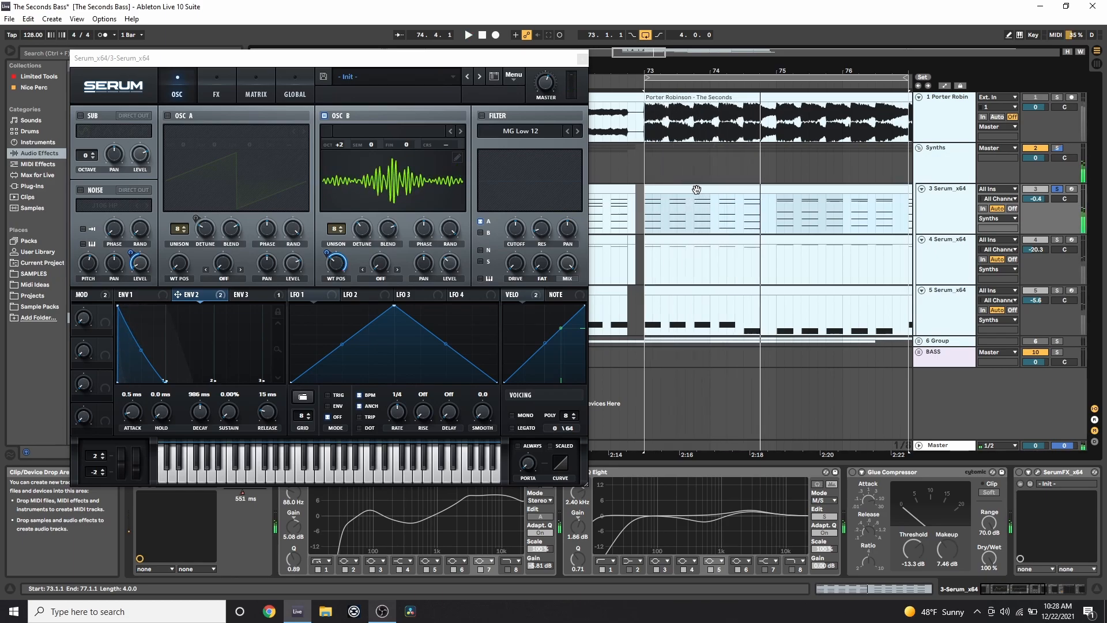
pyautogui.click(457, 158)
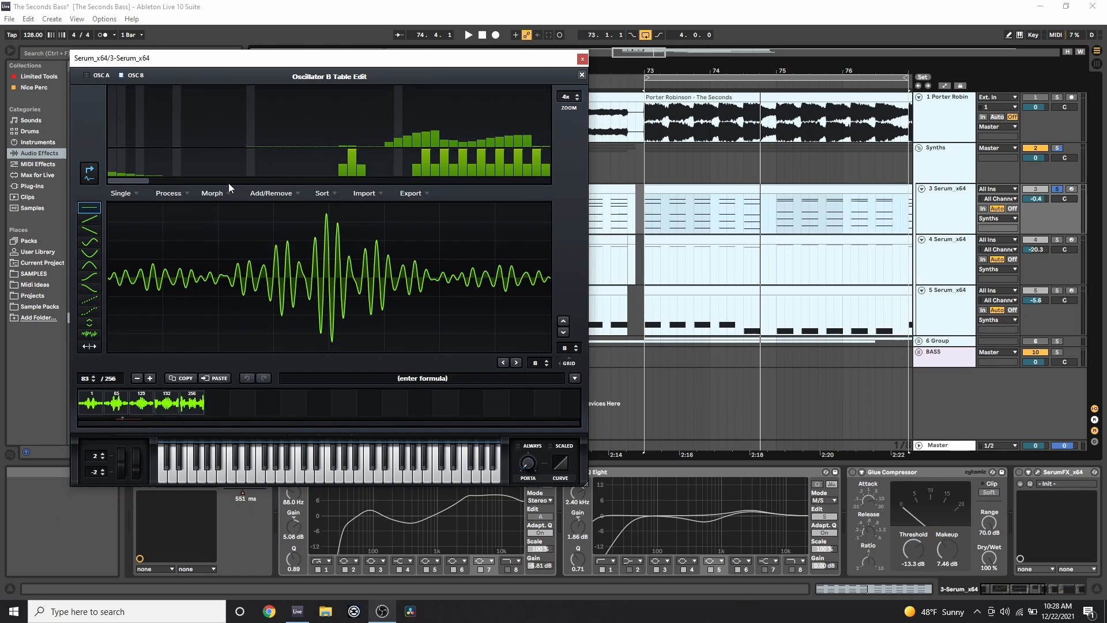
pyautogui.click(223, 194)
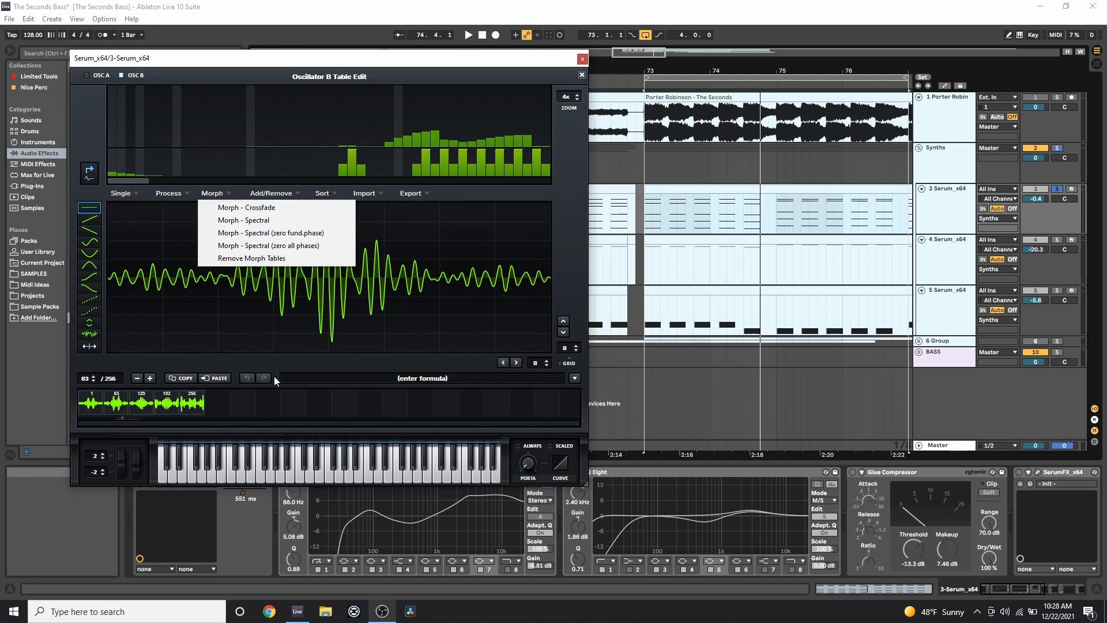
pyautogui.click(237, 393)
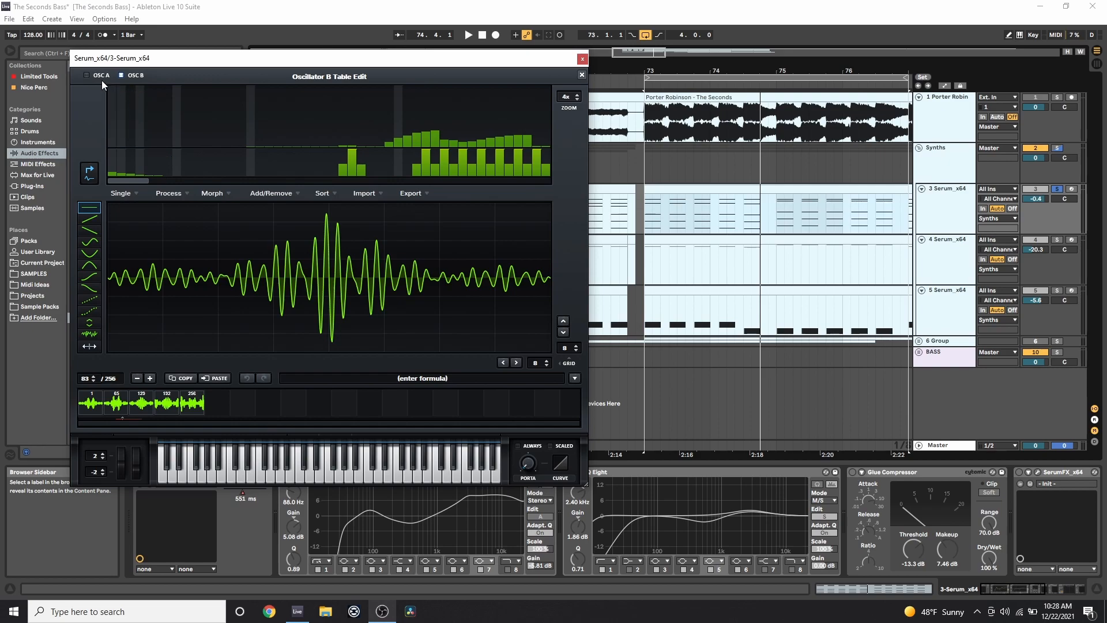
pyautogui.click(581, 76)
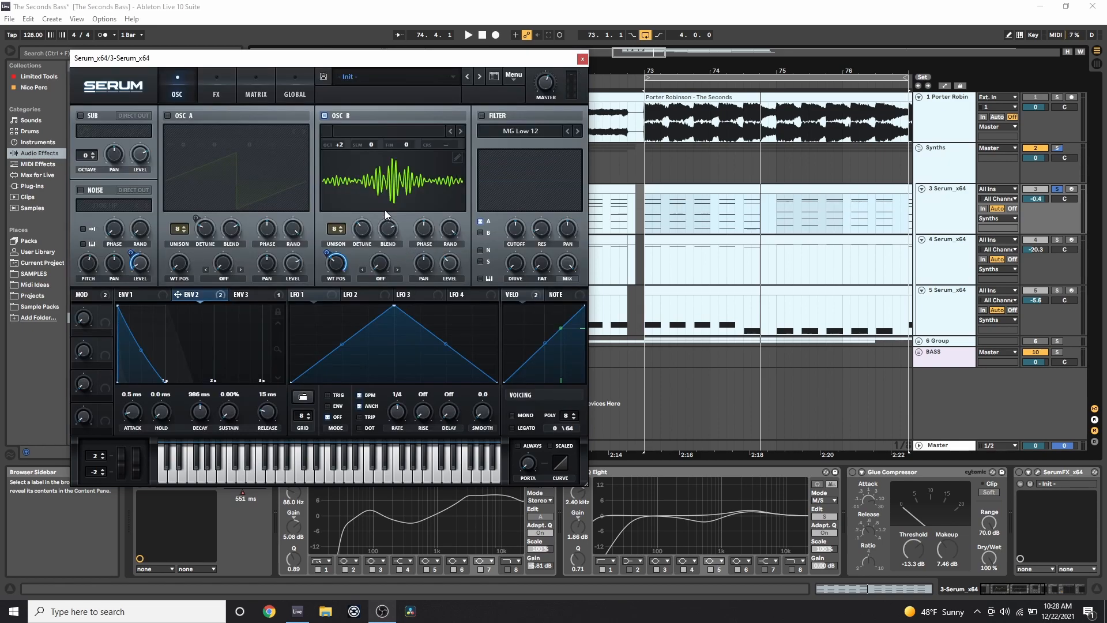
# Set oscillator B's wavetable position to 256 and audition the bass.
pyautogui.moveTo(347, 268)
pyautogui.mouseDown()
pyautogui.moveTo(350, 136)
pyautogui.moveTo(346, 267)
pyautogui.mouseUp()
pyautogui.click(667, 189)
pyautogui.press('space')
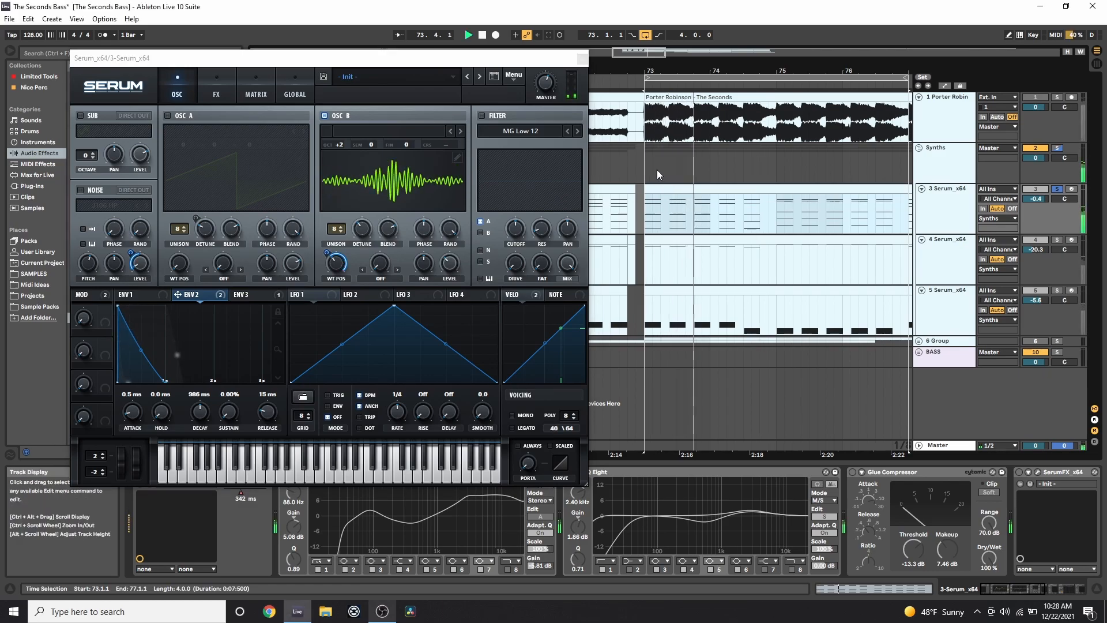
pyautogui.press('space')
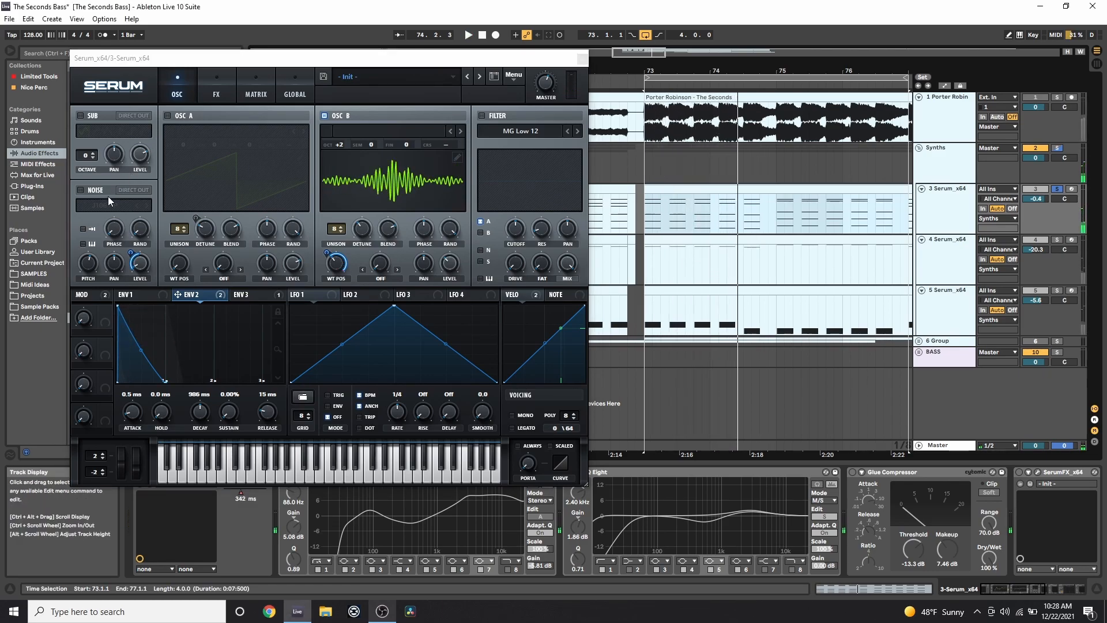
# Re-enable the noise and oscillator A, toggling A during playback to compare.
pyautogui.click(80, 190)
pyautogui.click(168, 115)
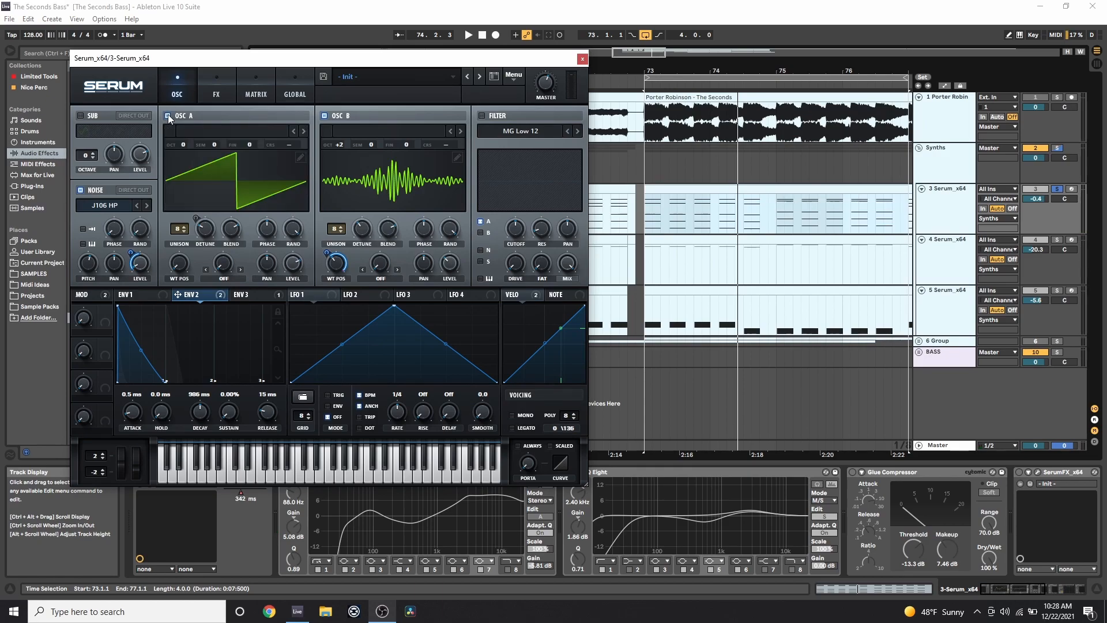
pyautogui.press('space')
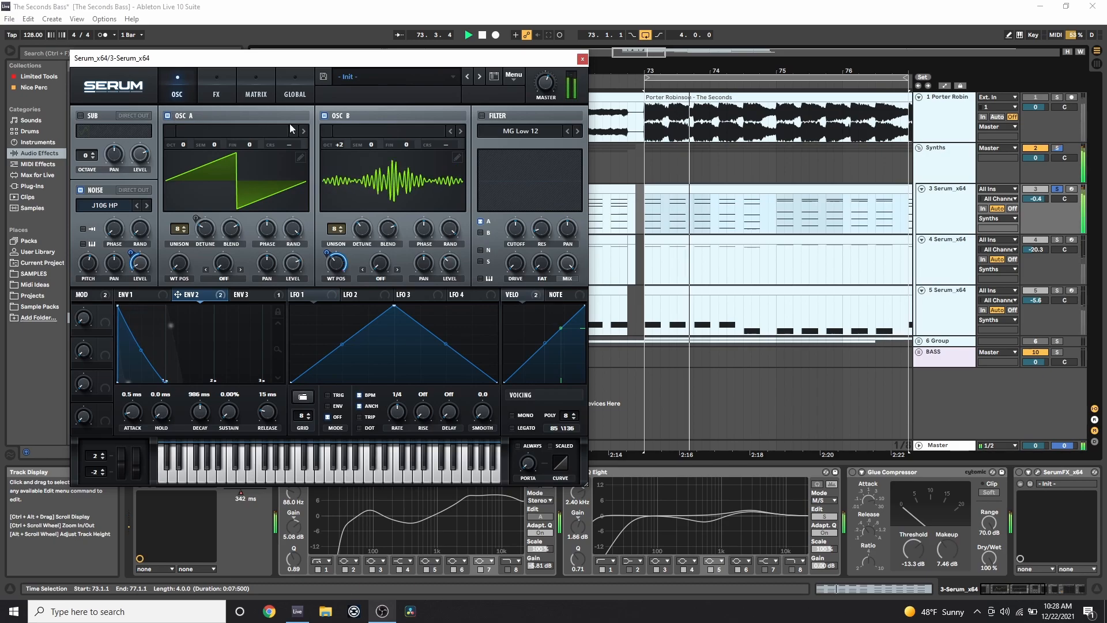
pyautogui.click(168, 116)
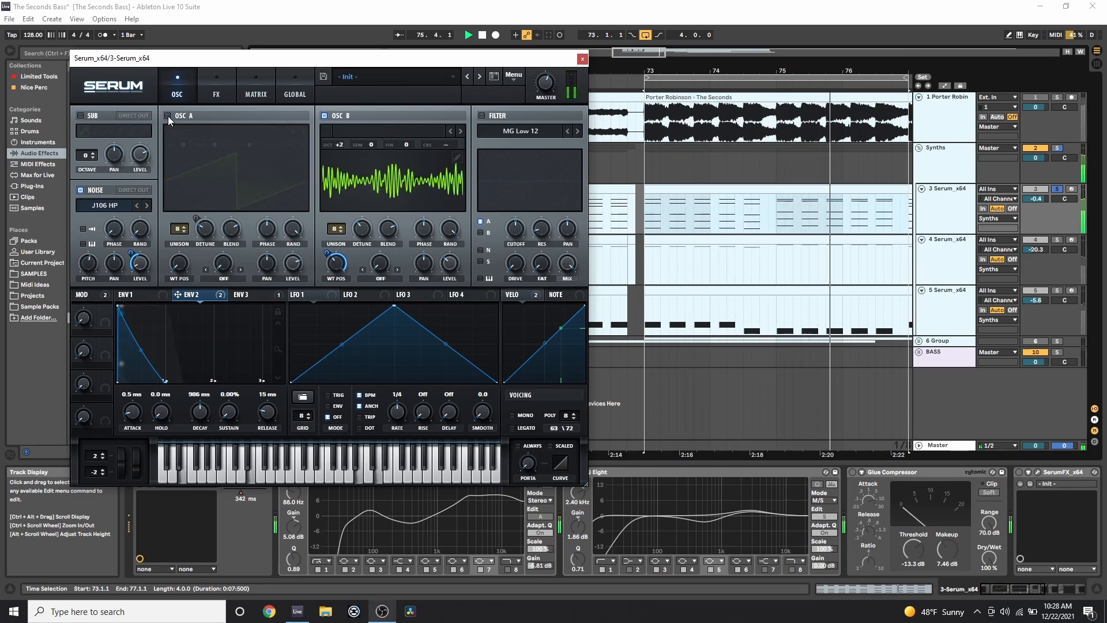
pyautogui.click(168, 116)
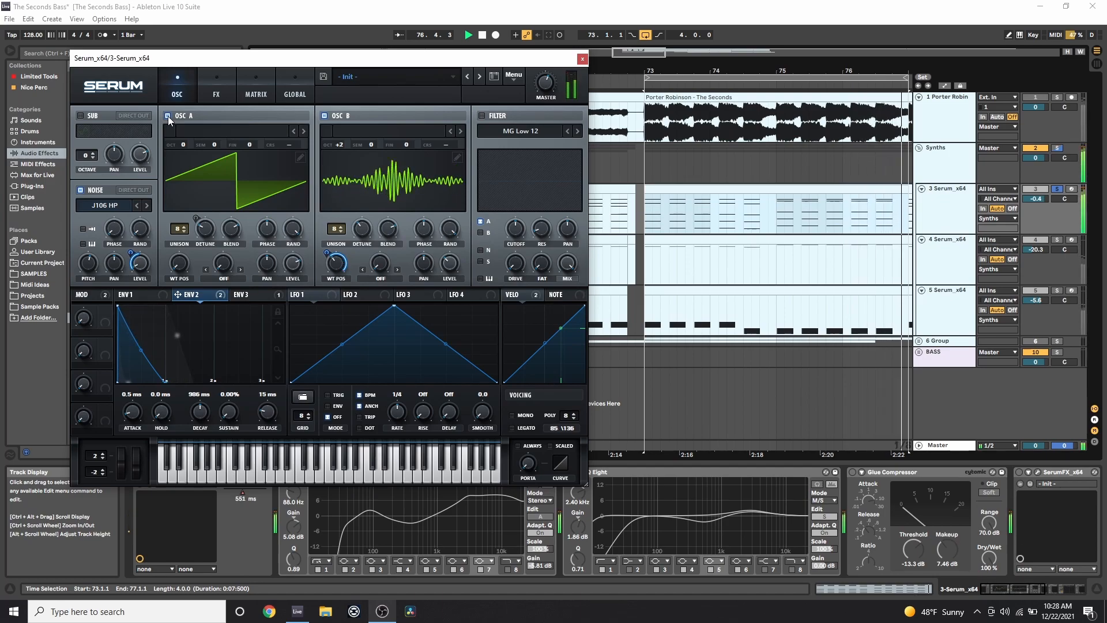
# Turn on Serum's Chorus, compare it on and off during playback, check the Matrix, then close Serum.
pyautogui.press('space')
pyautogui.click(218, 84)
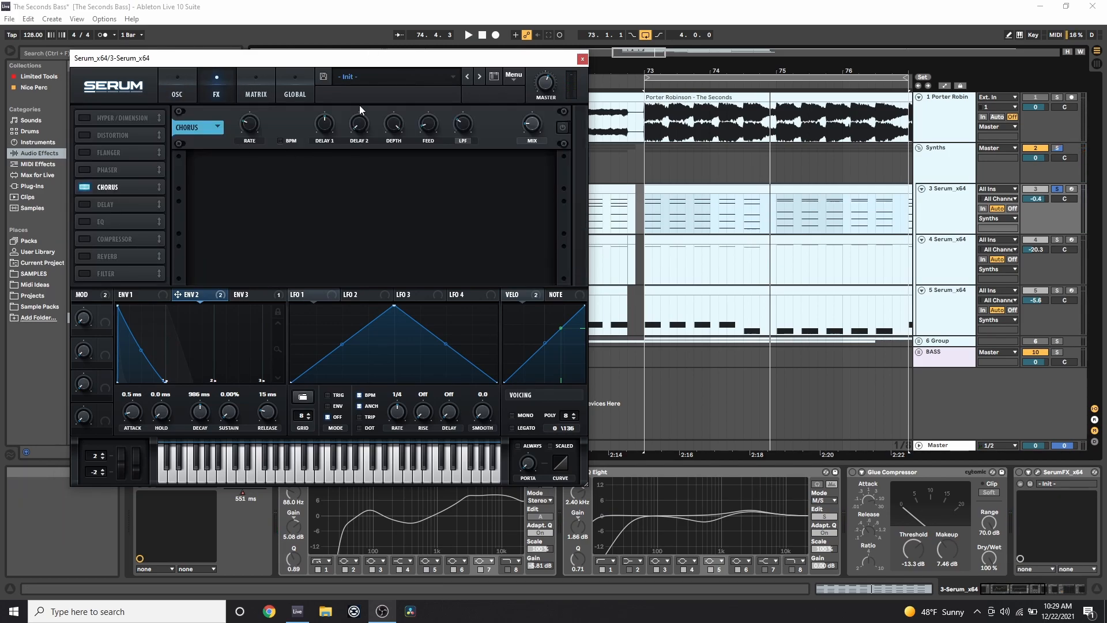
pyautogui.click(563, 130)
pyautogui.press('space')
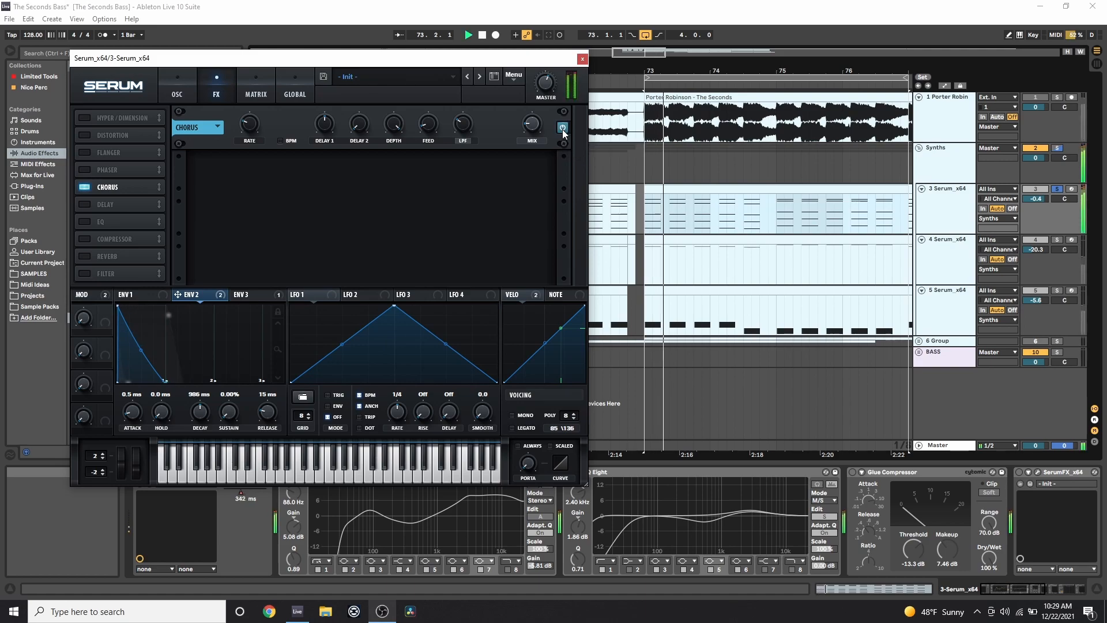
pyautogui.click(563, 128)
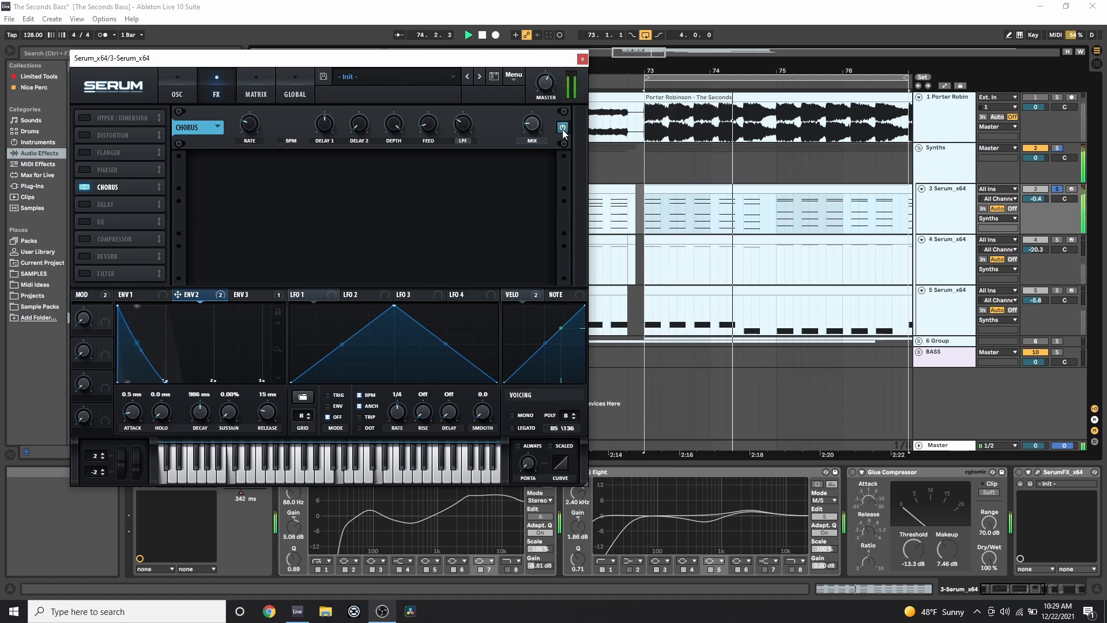
pyautogui.click(563, 128)
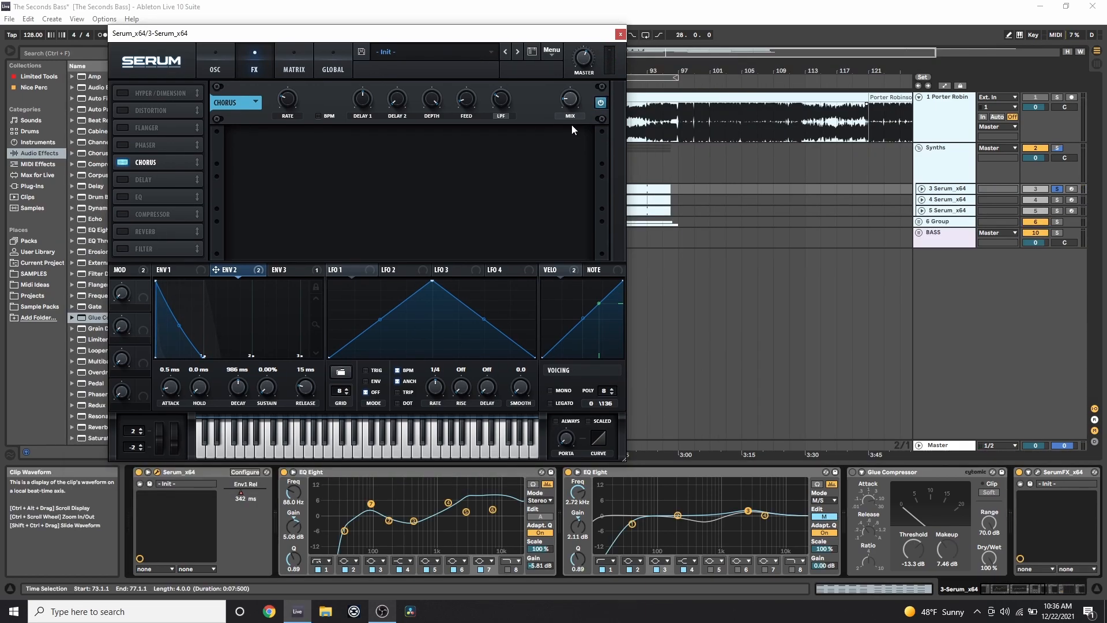
pyautogui.click(278, 61)
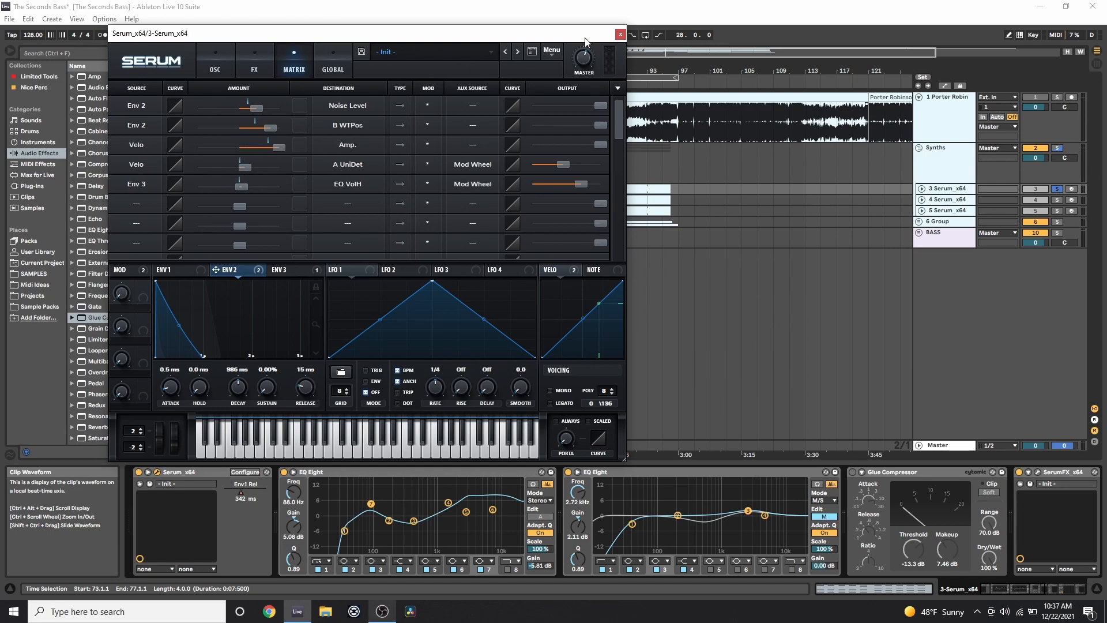
pyautogui.click(619, 35)
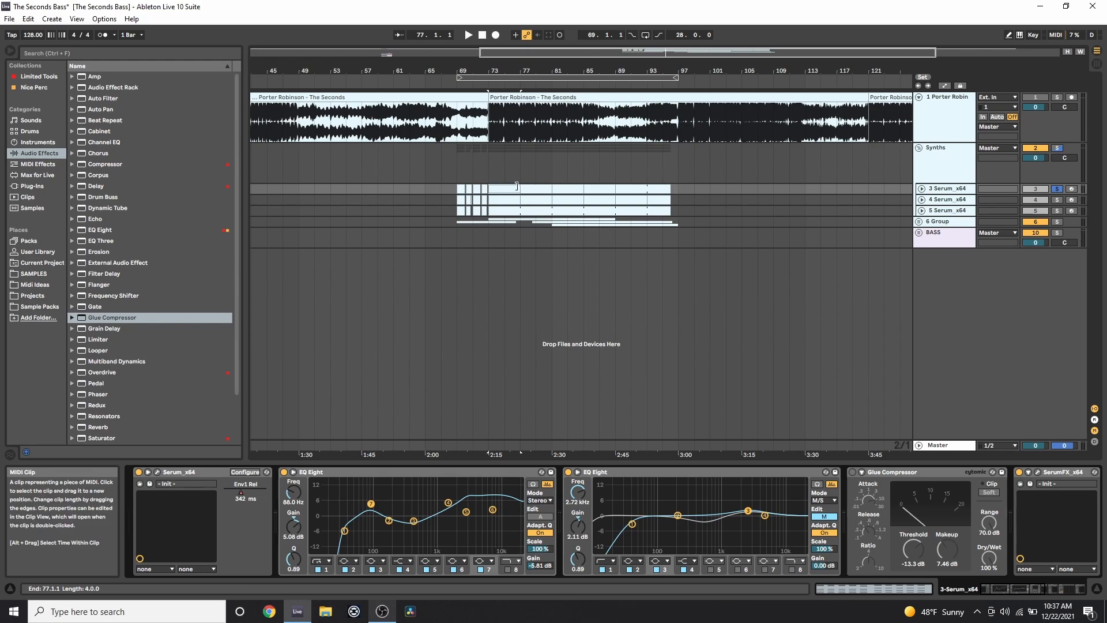
pyautogui.click(874, 589)
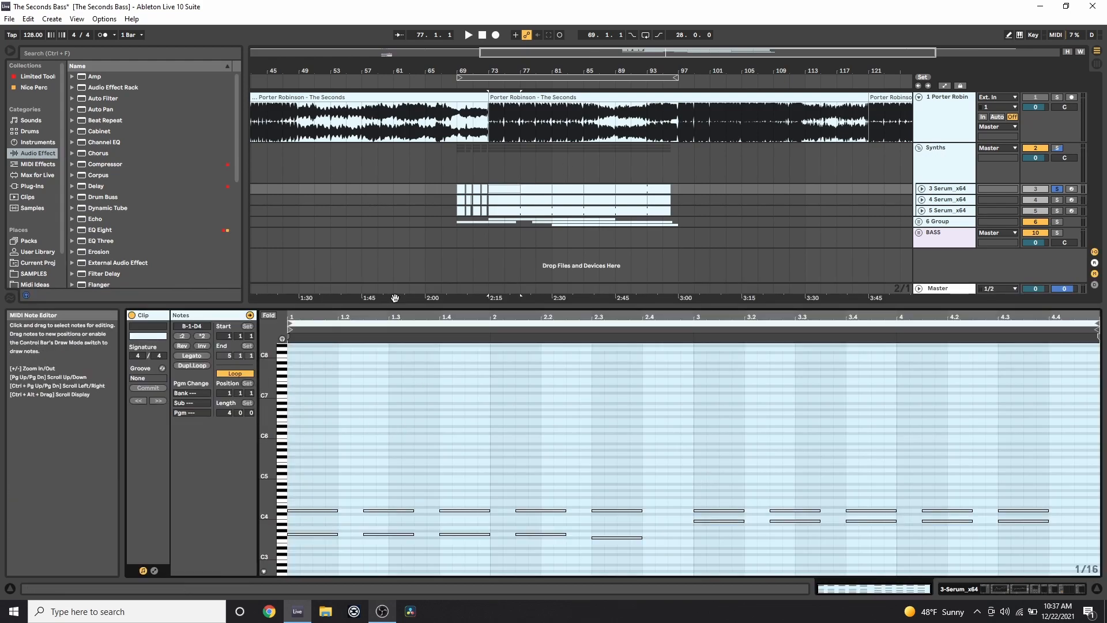
pyautogui.moveTo(418, 304); pyautogui.dragTo(418, 90)
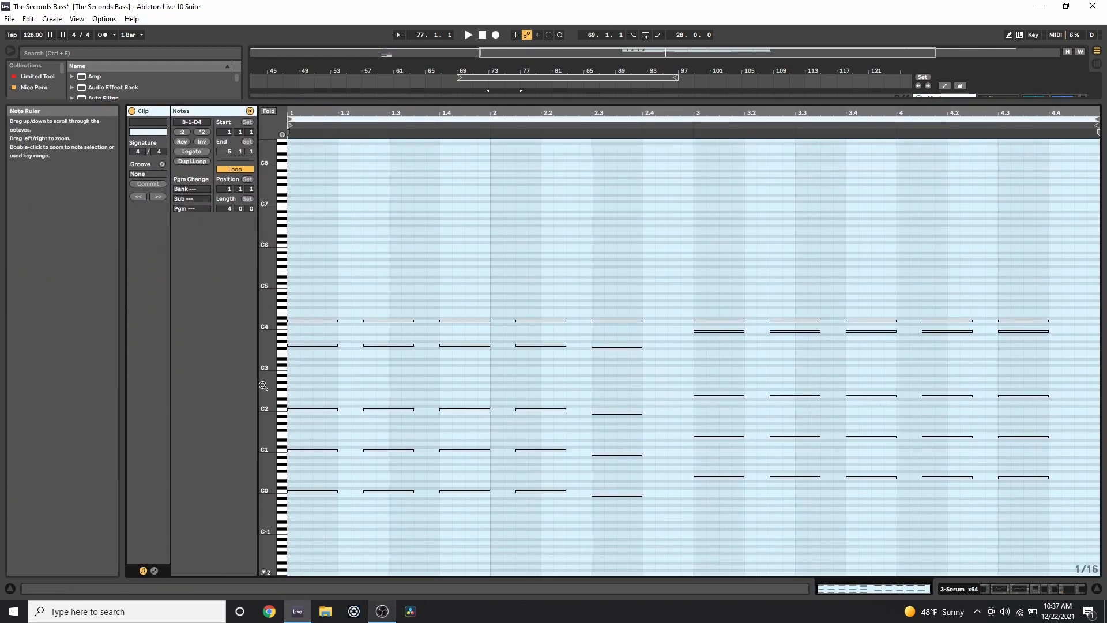
pyautogui.click(264, 571)
pyautogui.moveTo(315, 553); pyautogui.dragTo(324, 465)
pyautogui.click(364, 434)
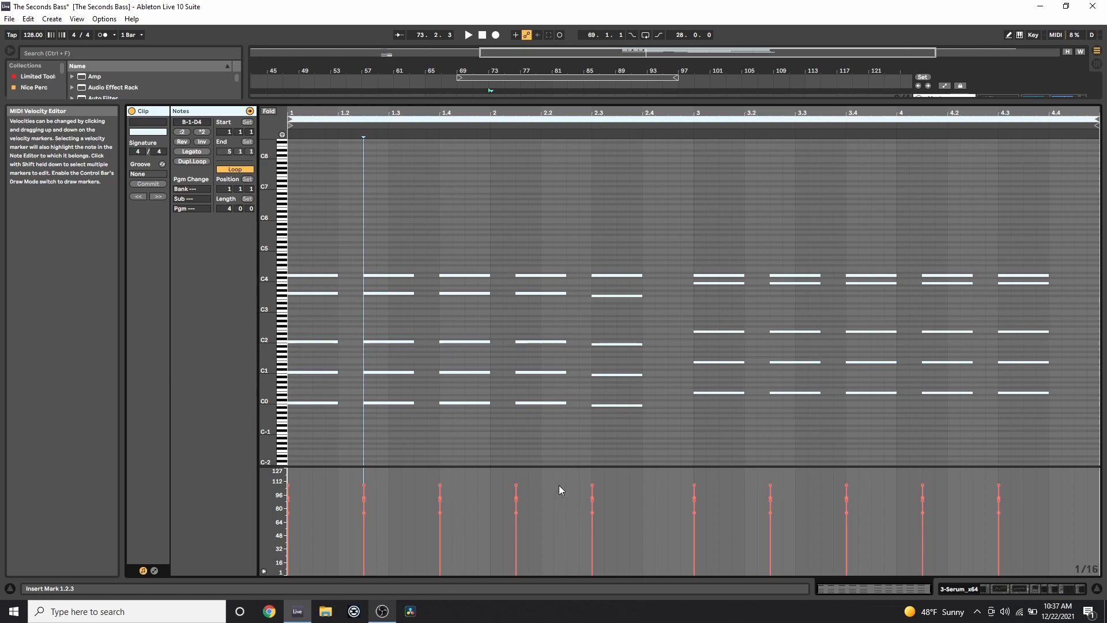
pyautogui.click(477, 431)
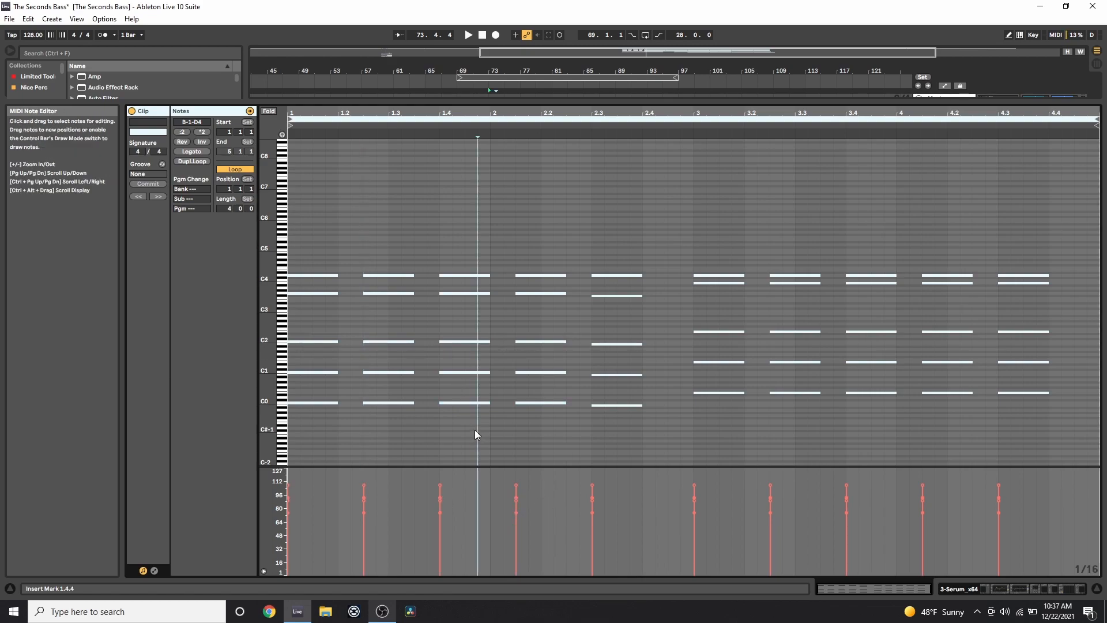
pyautogui.click(466, 409)
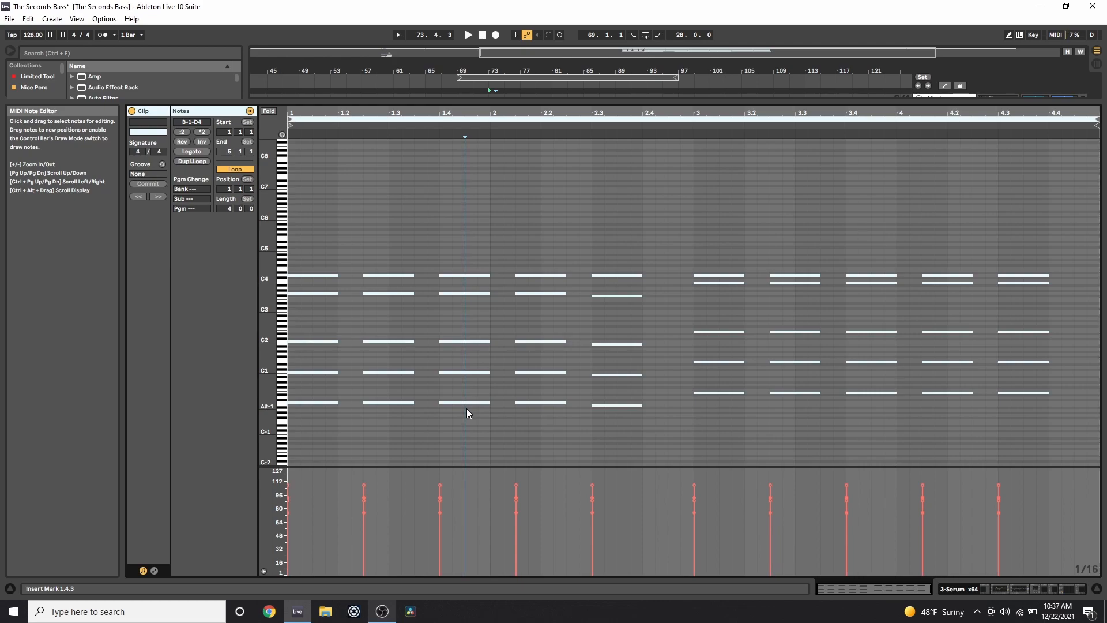
# Open Serum's Matrix and set modulation slot 3's source from Velo to none.
pyautogui.click(955, 588)
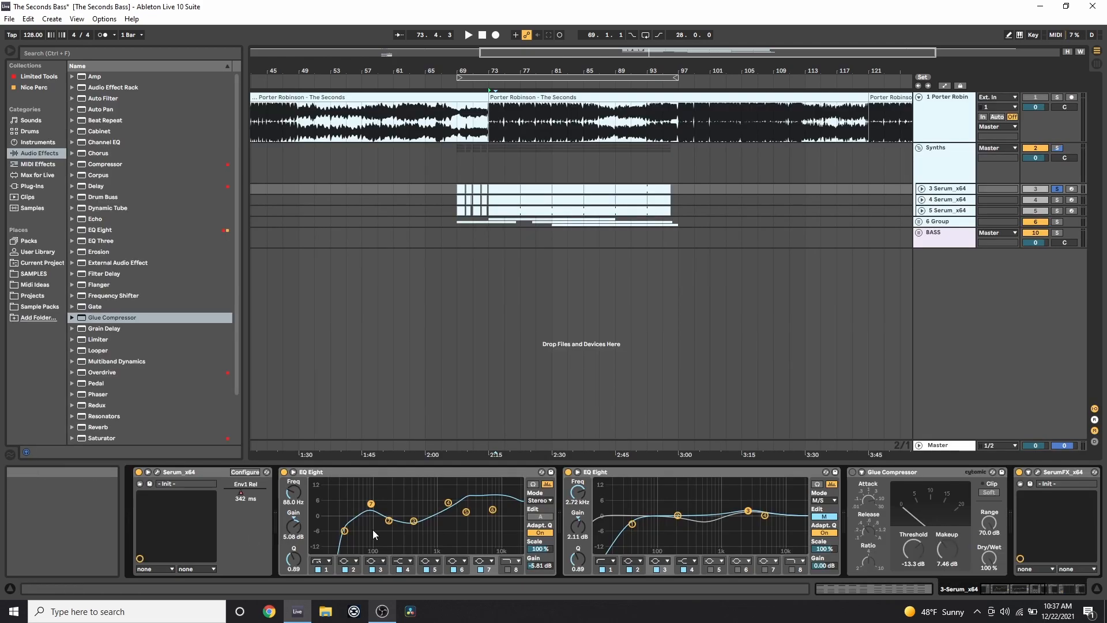
pyautogui.click(159, 473)
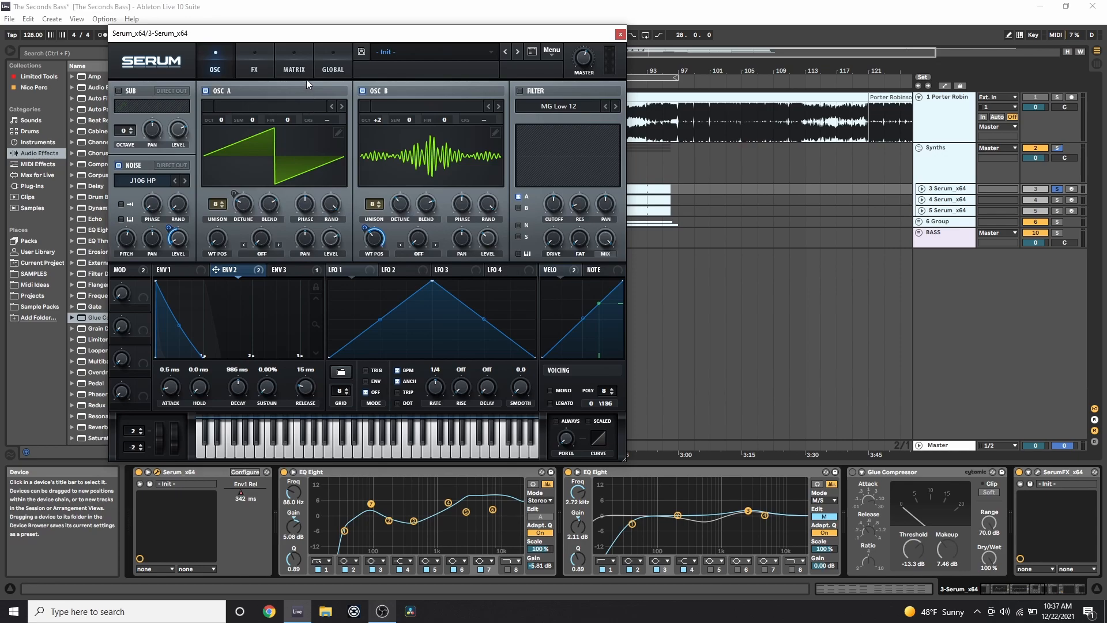
pyautogui.click(294, 68)
pyautogui.click(134, 147)
pyautogui.click(139, 159)
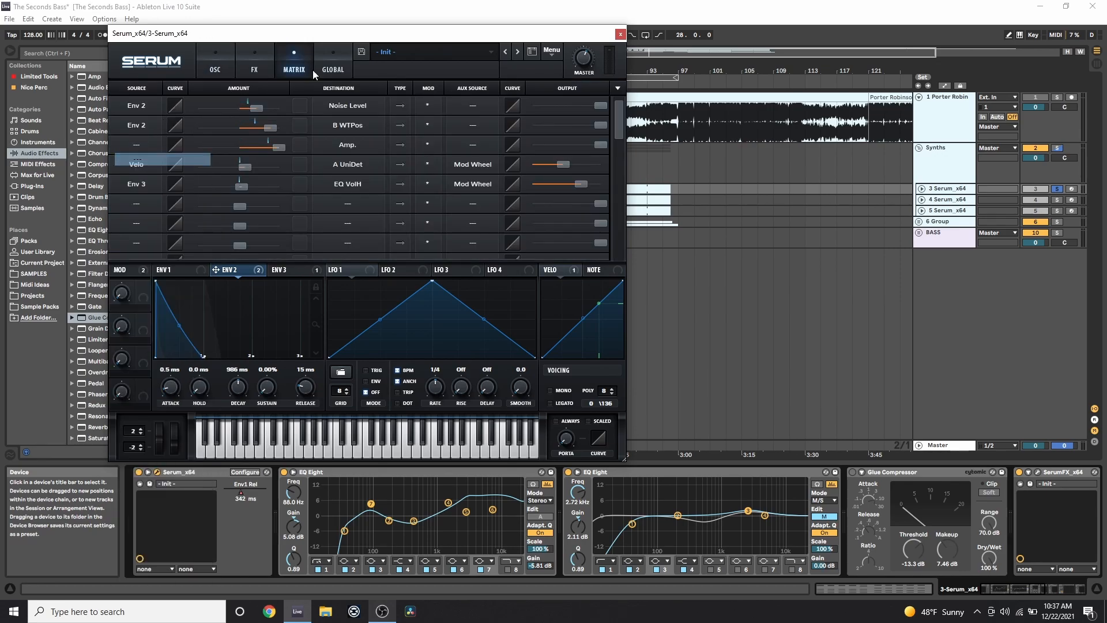
# Play bars 73–77 of the bass clip, then restore Velo as slot 3's source.
pyautogui.moveTo(441, 33); pyautogui.dragTo(174, 33)
pyautogui.click(494, 186)
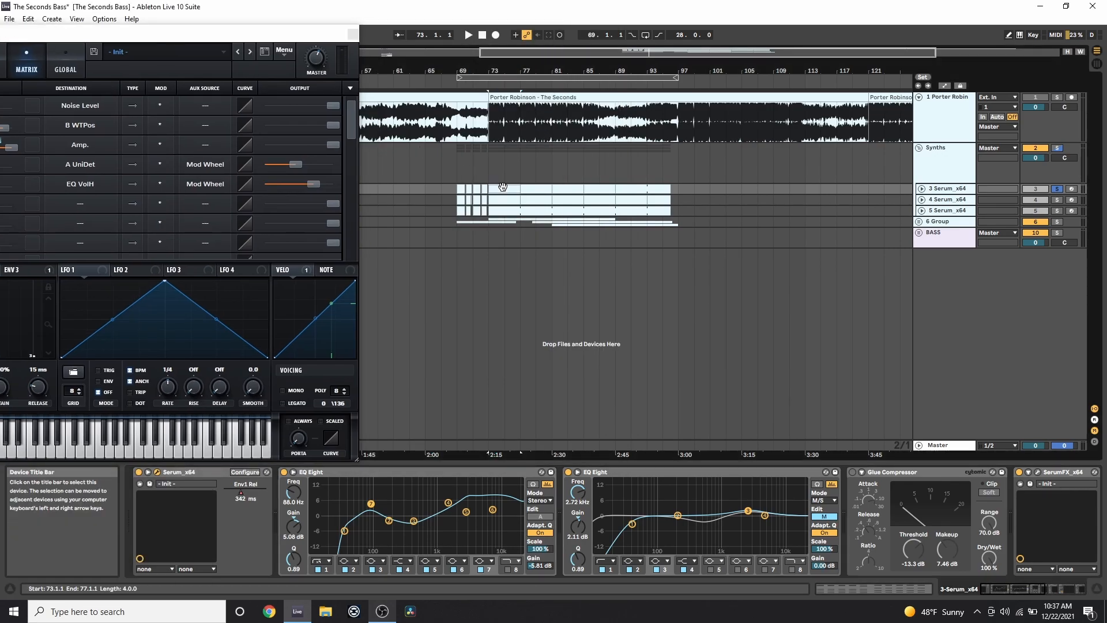
pyautogui.press('space')
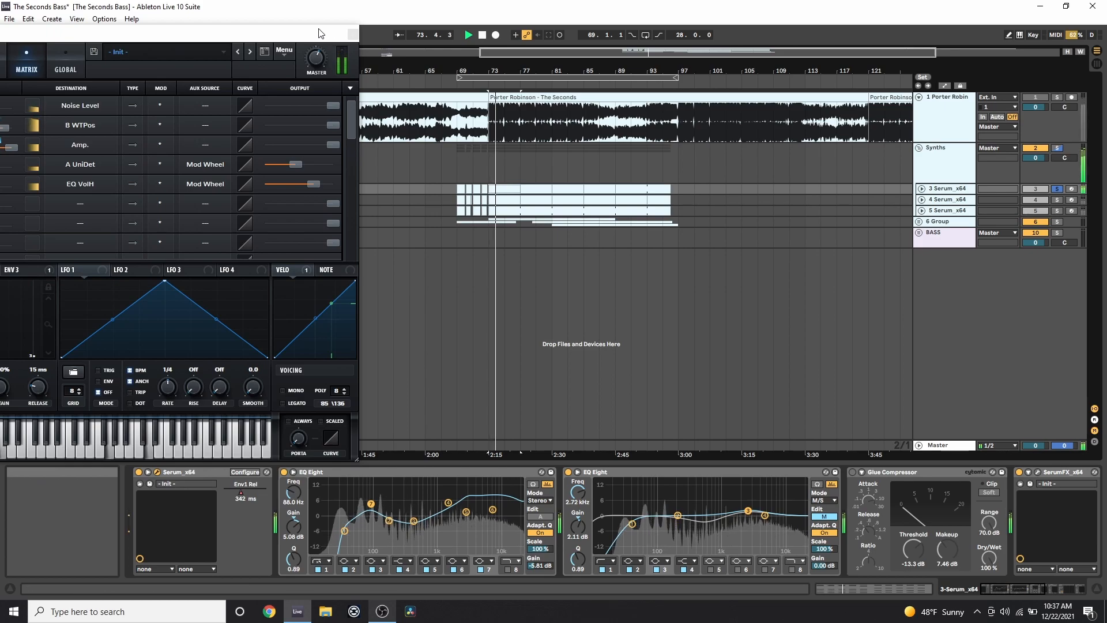
pyautogui.moveTo(321, 34); pyautogui.dragTo(510, 10)
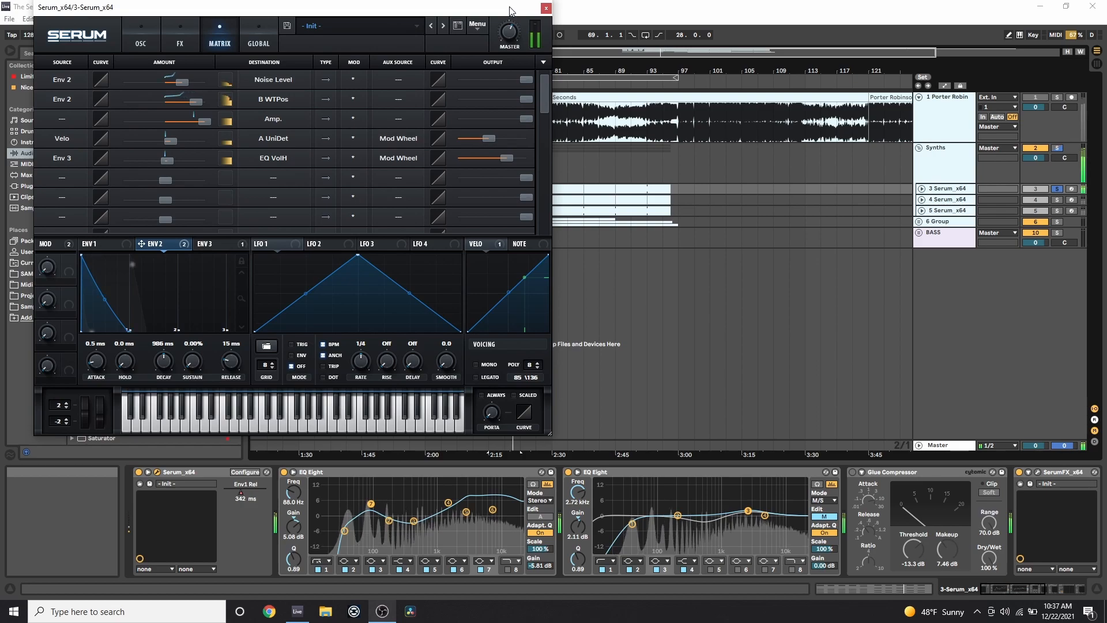
pyautogui.click(41, 124)
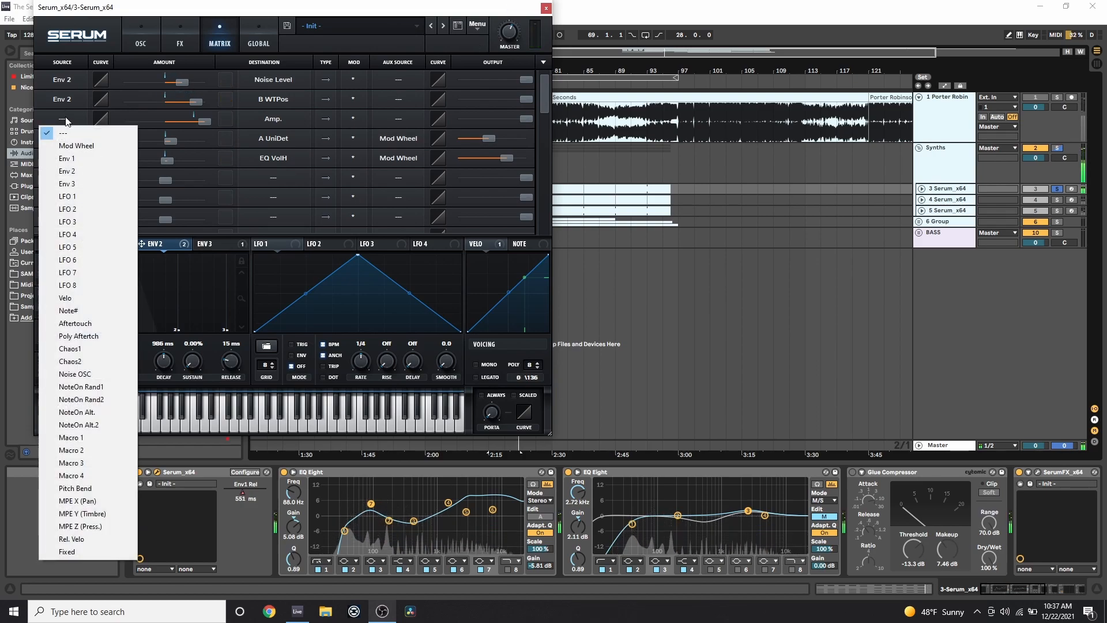
pyautogui.click(87, 300)
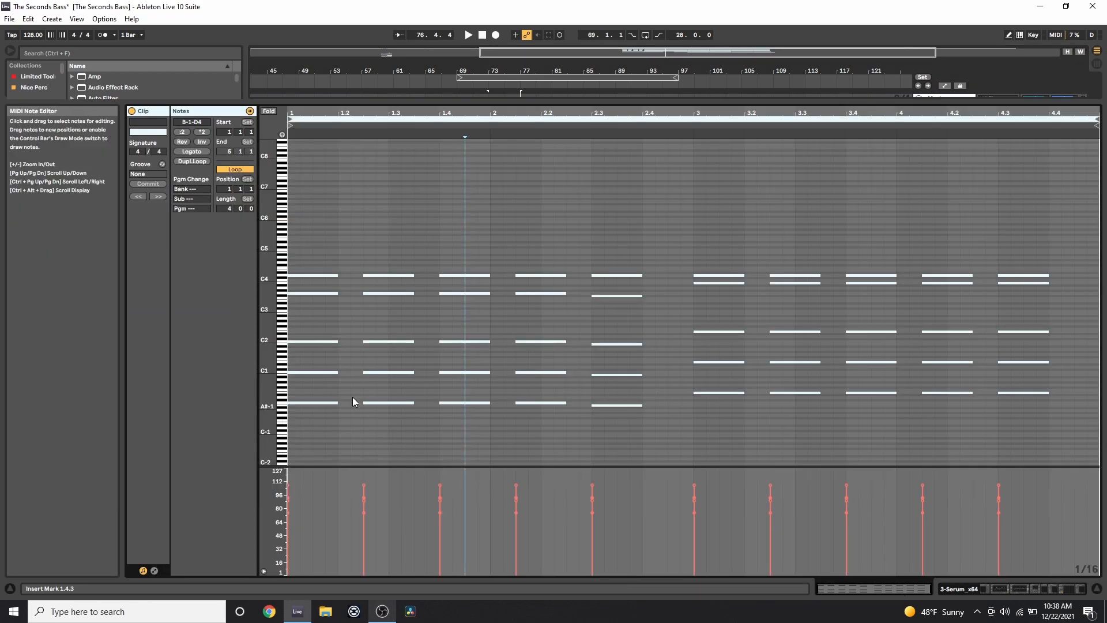
# Select the lowest chord notes to read their velocity, then close Serum.
pyautogui.moveTo(336, 363); pyautogui.dragTo(1050, 306)
pyautogui.moveTo(320, 358); pyautogui.dragTo(1086, 376)
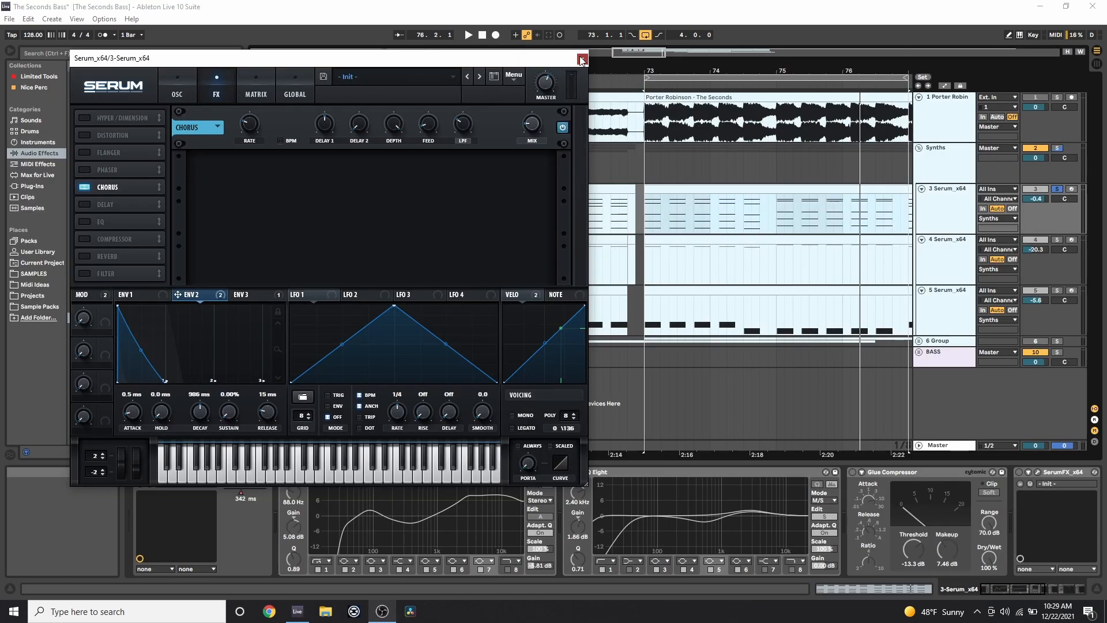
pyautogui.click(582, 59)
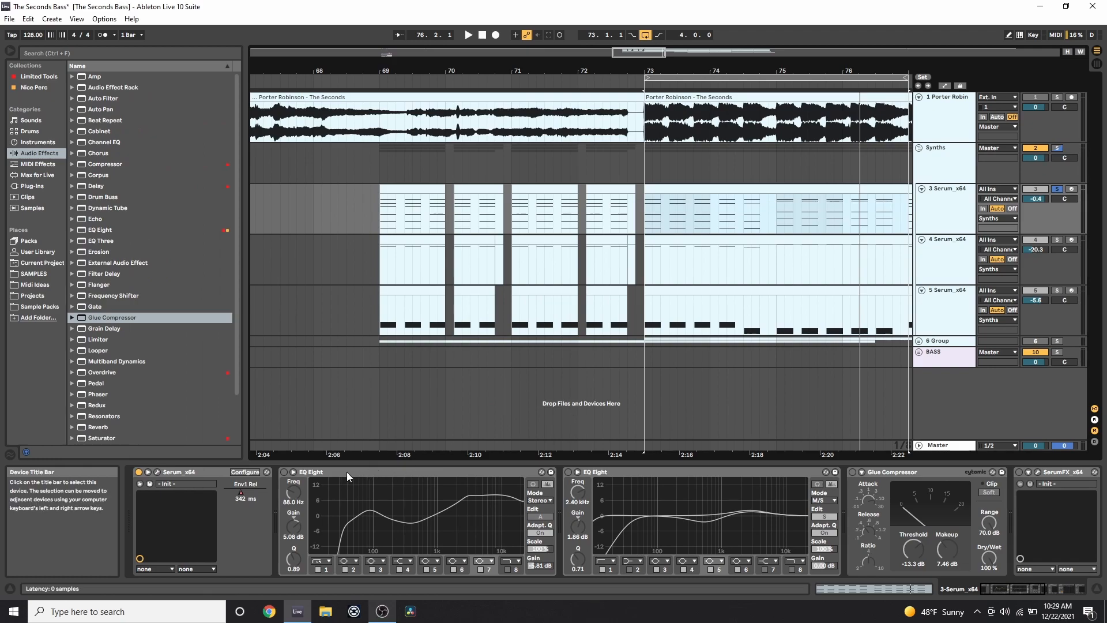
# Enable the first EQ Eight and loop the bass's bars 73–77 through it.
pyautogui.click(284, 472)
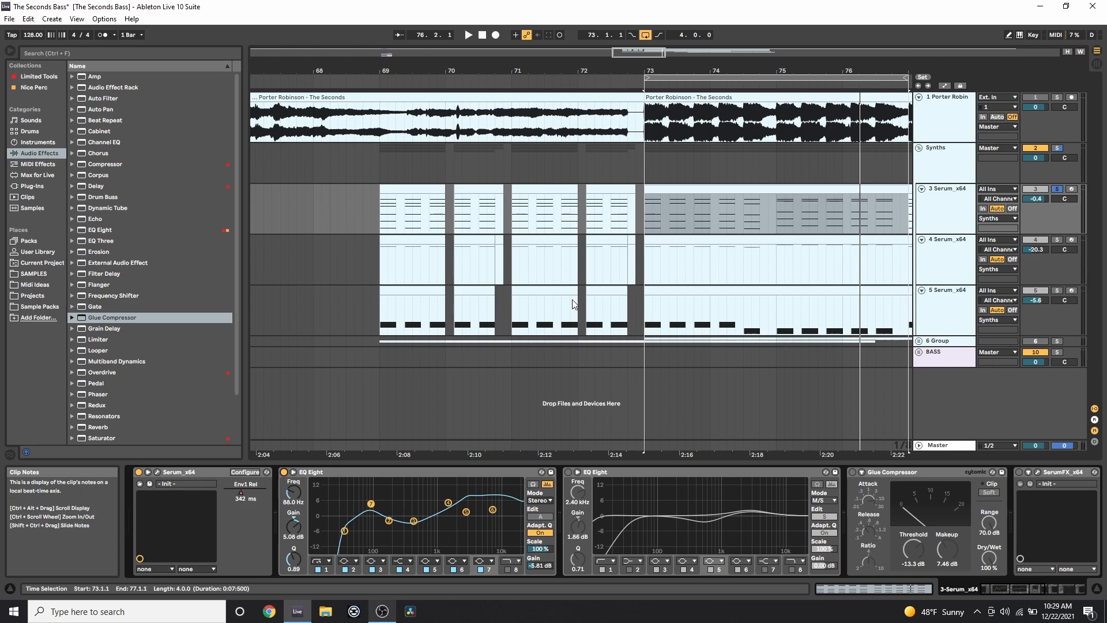
pyautogui.click(668, 187)
pyautogui.press('space')
pyautogui.moveTo(694, 71); pyautogui.dragTo(594, 60)
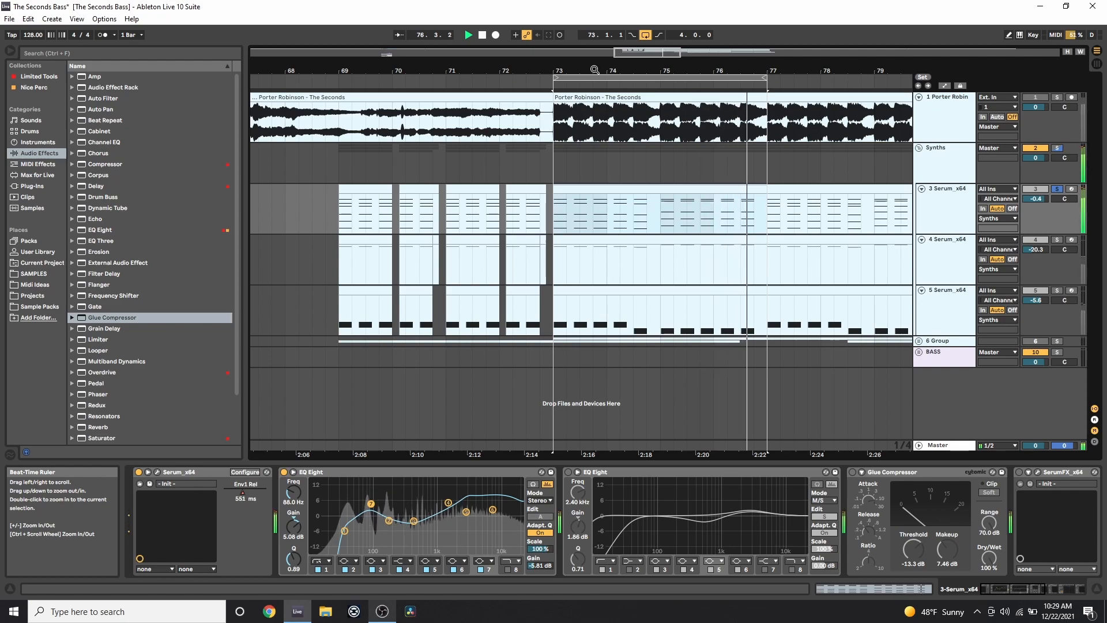
pyautogui.press('space')
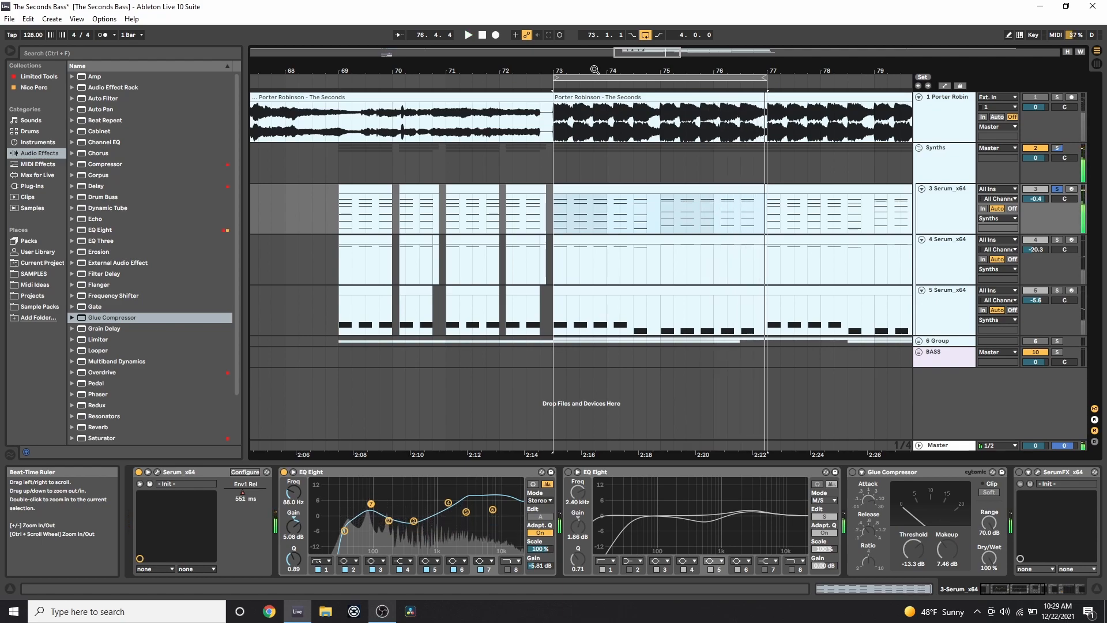
# Enable the second EQ Eight, show its Mid curve, and select the 2.72 kHz band 3 boost.
pyautogui.click(569, 473)
pyautogui.moveTo(716, 70); pyautogui.dragTo(624, 70)
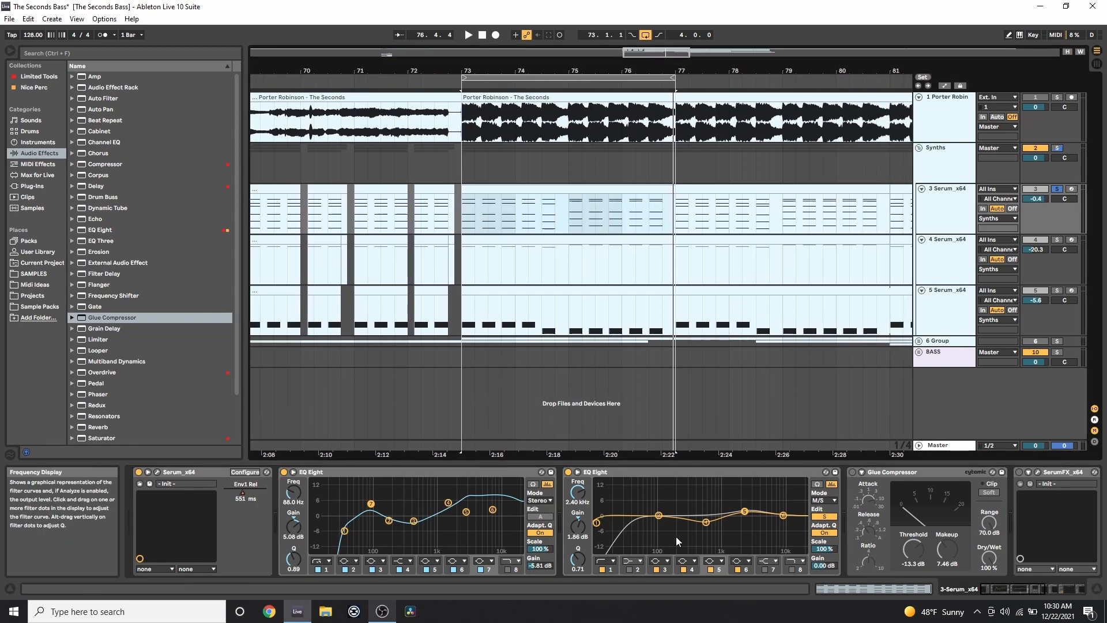
pyautogui.click(824, 516)
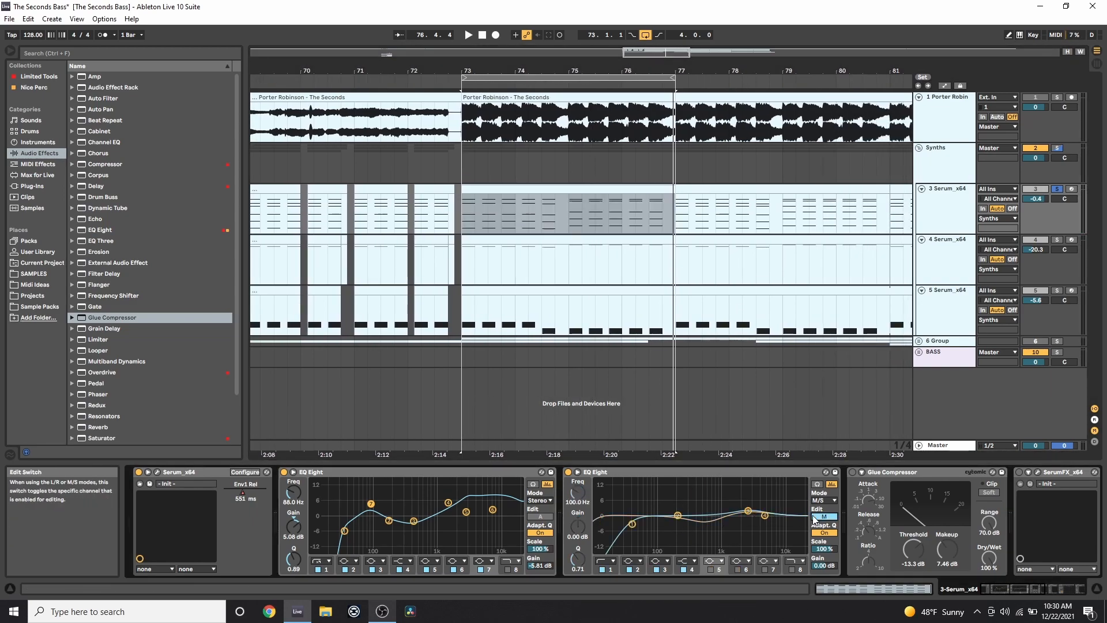
pyautogui.click(747, 510)
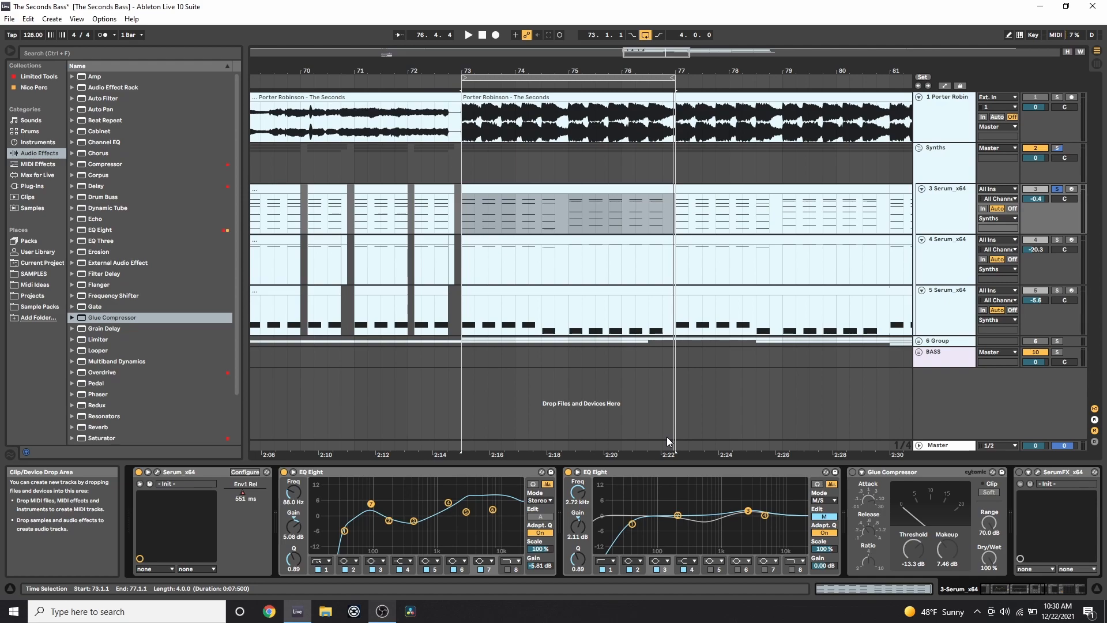
# A/B the second EQ Eight off and on while the bass loop plays.
pyautogui.press('space')
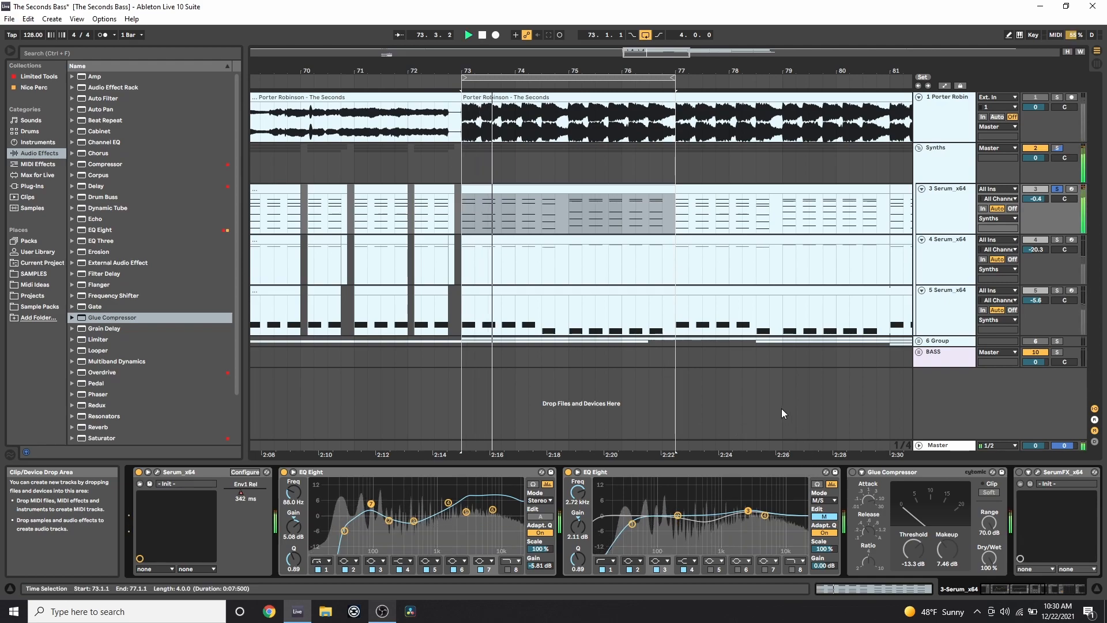
pyautogui.click(567, 473)
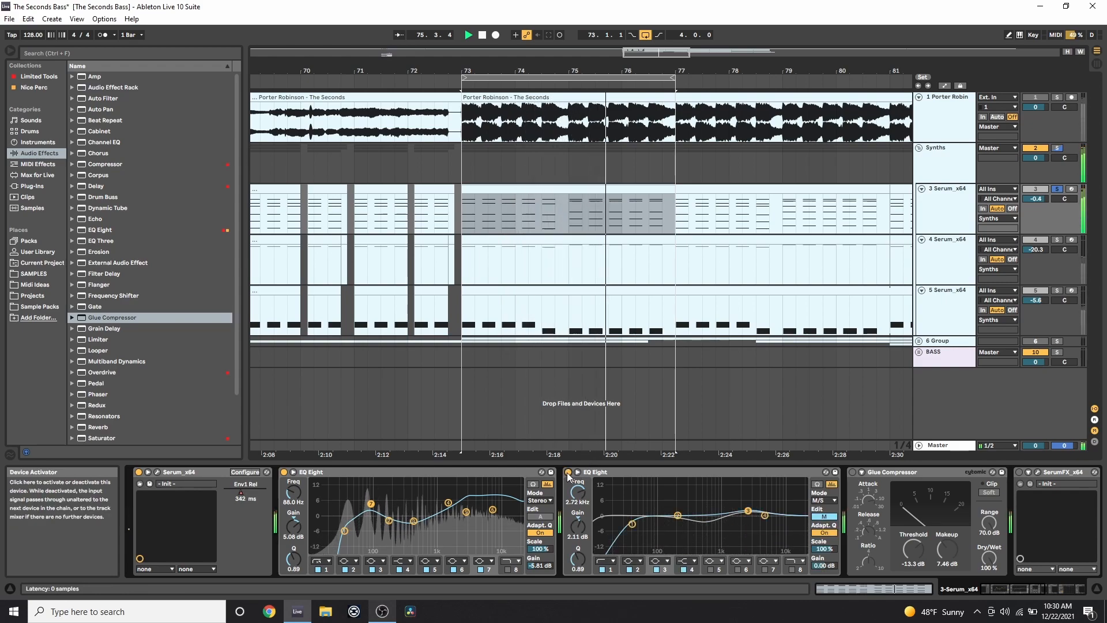
pyautogui.click(567, 472)
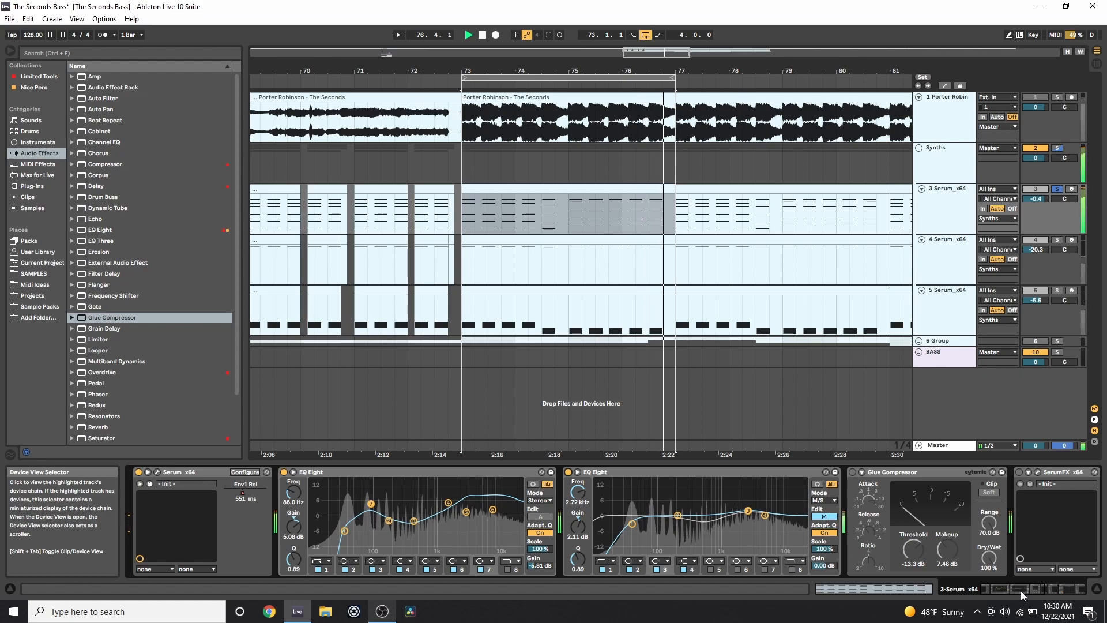
pyautogui.press('space')
pyautogui.moveTo(1021, 590); pyautogui.dragTo(1054, 590)
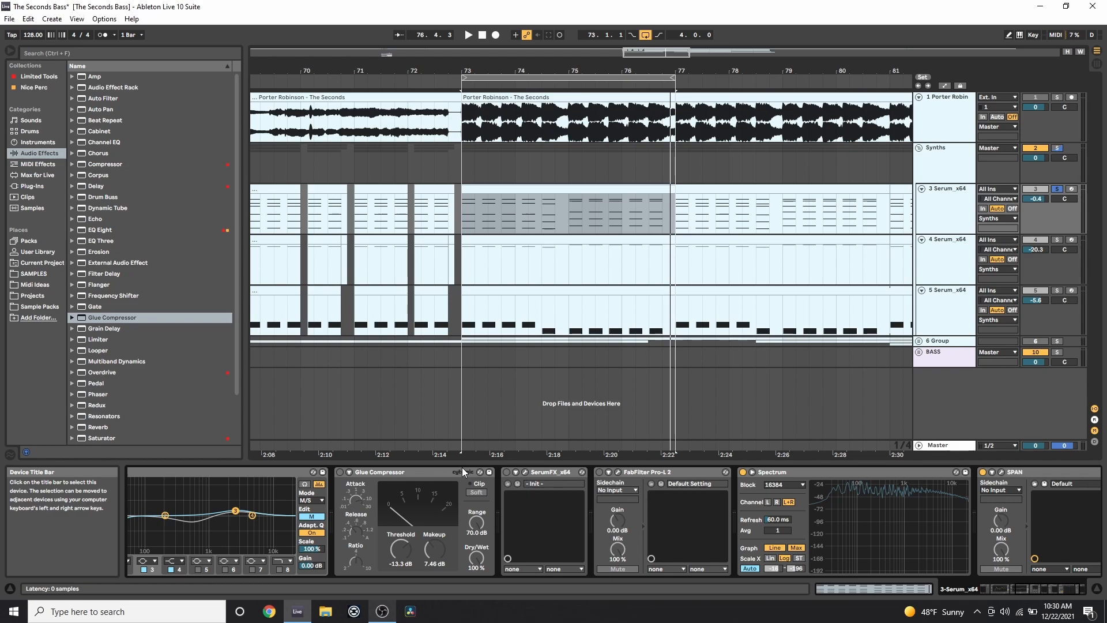
# Turn on SerumFX, move its editor off the arrangement, and audition the bass loop with reverb.
pyautogui.click(506, 472)
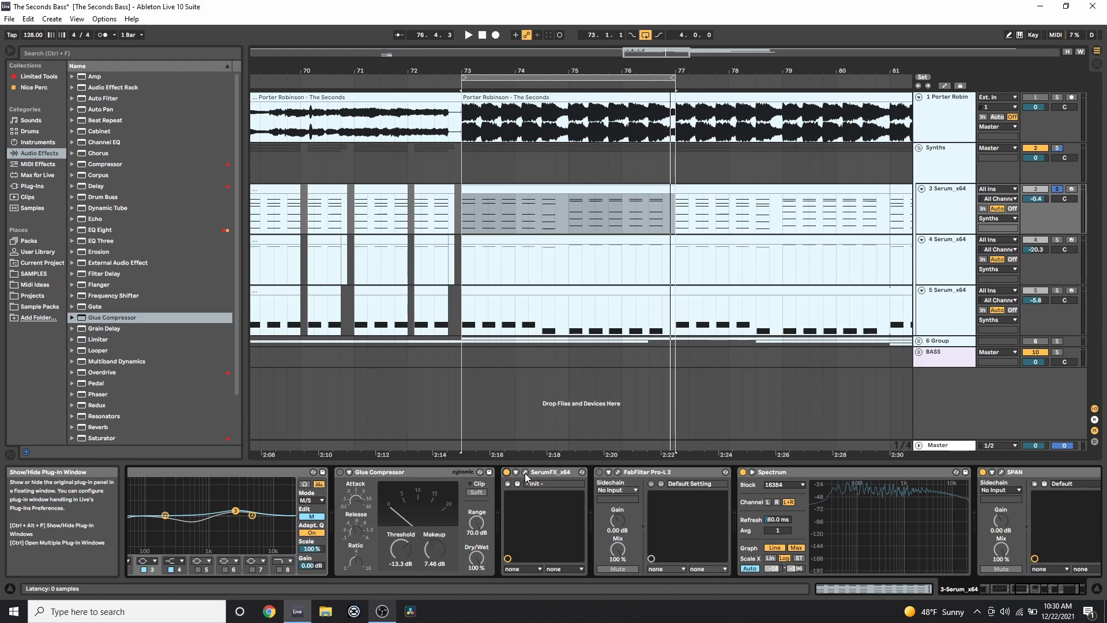
pyautogui.click(525, 473)
pyautogui.moveTo(558, 103); pyautogui.dragTo(422, 112)
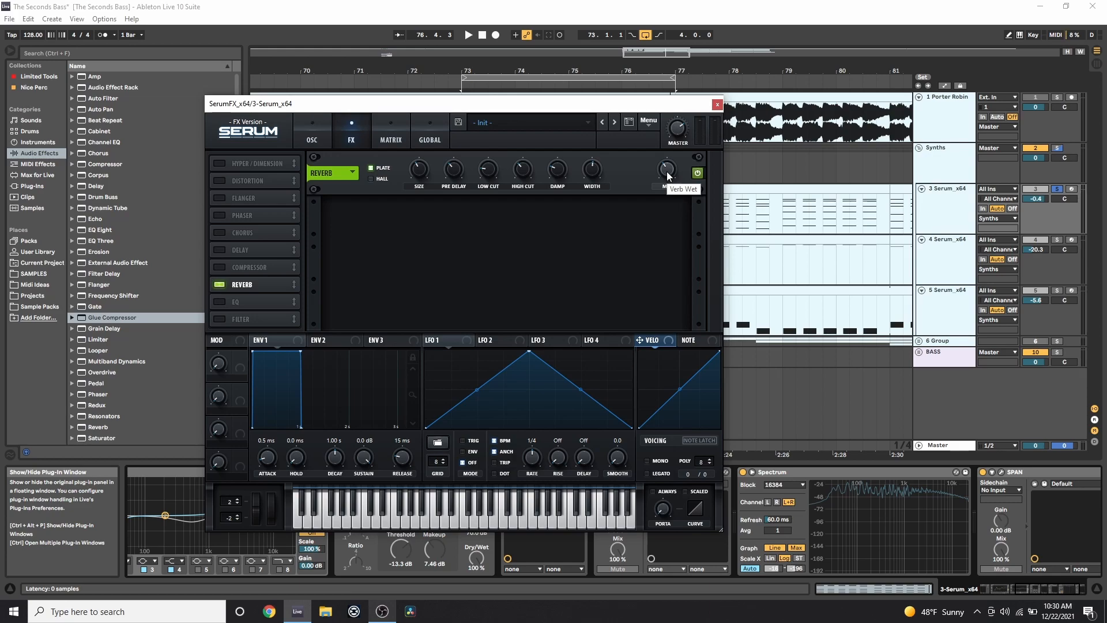
pyautogui.moveTo(714, 103); pyautogui.dragTo(422, 88)
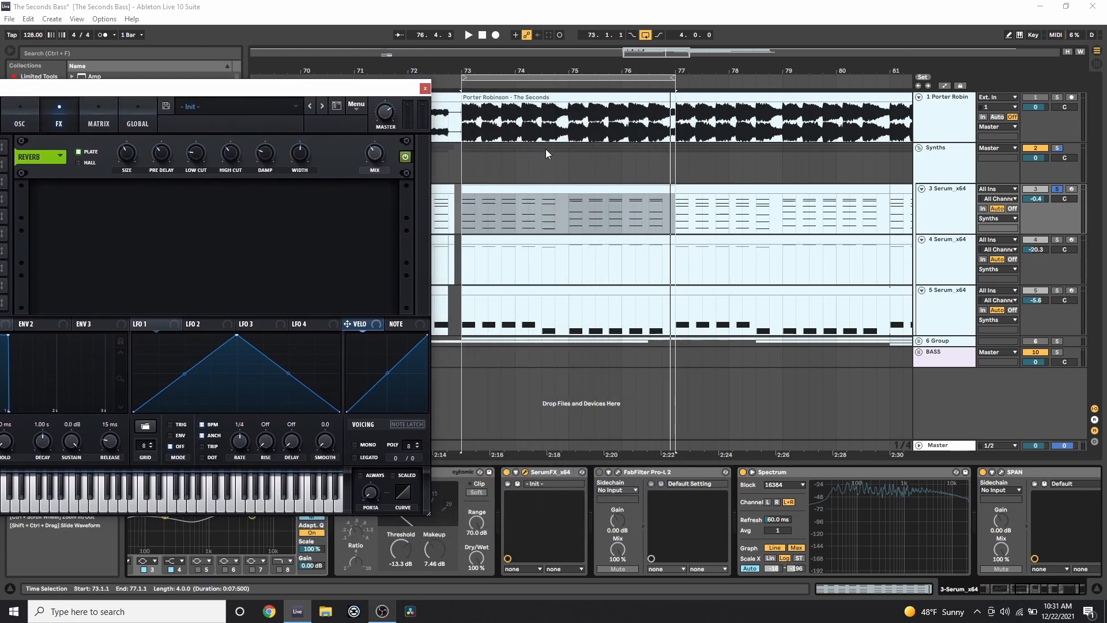
pyautogui.press('space')
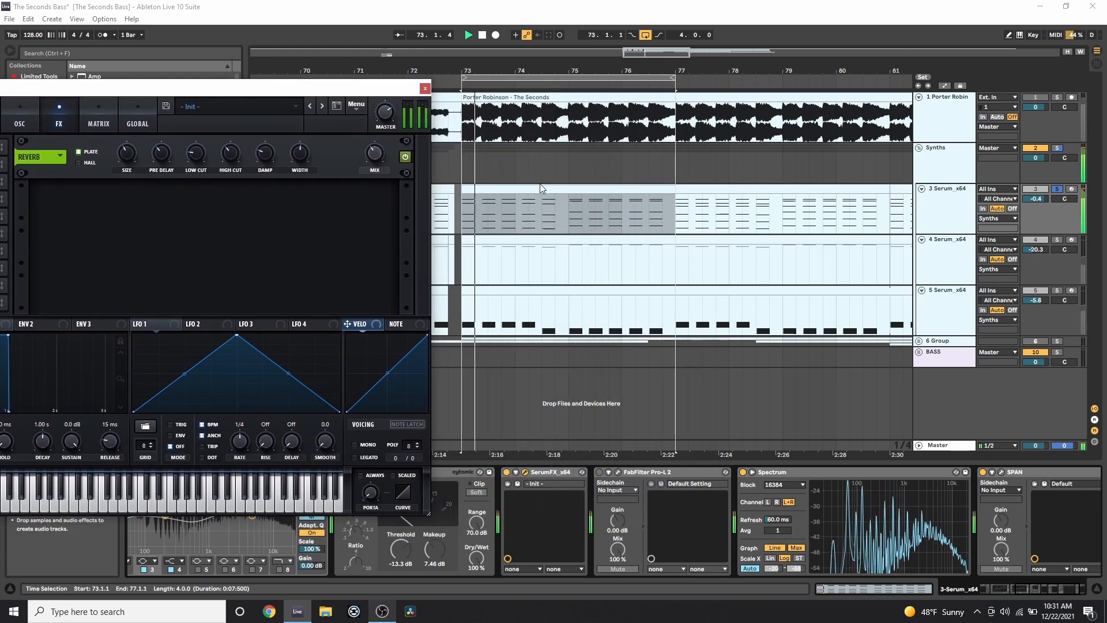
pyautogui.press('space')
# Close SerumFX, then meter the playing bass in Pro-L 2, about 5–8 dB of limiting, and close it.
pyautogui.click(425, 90)
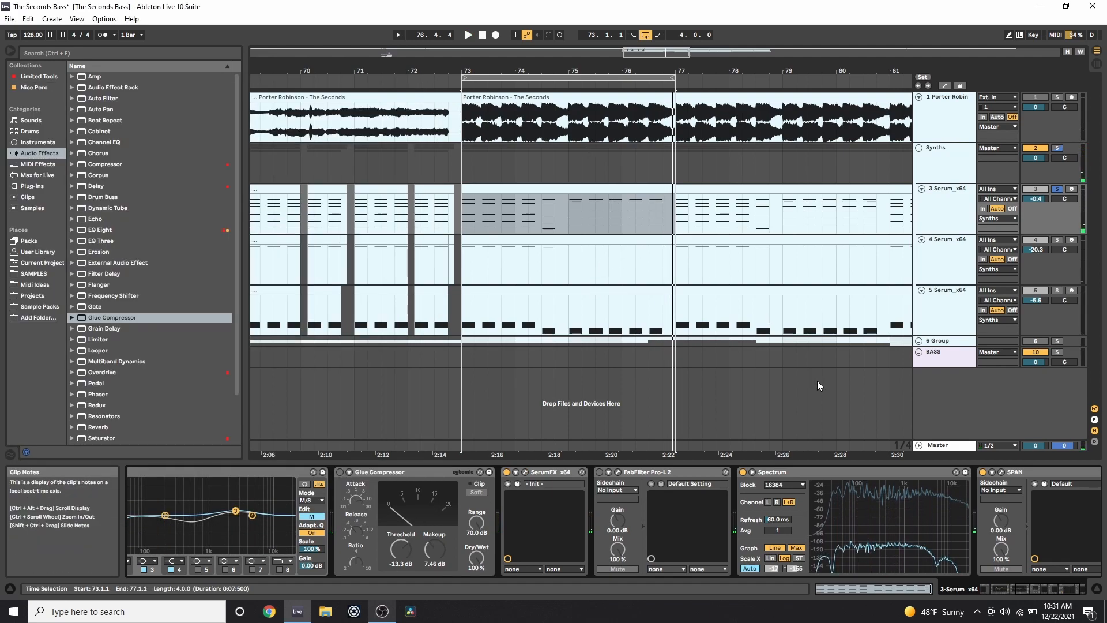
pyautogui.click(619, 473)
pyautogui.moveTo(649, 262)
pyautogui.mouseDown()
pyautogui.moveTo(638, 274)
pyautogui.moveTo(236, 137)
pyautogui.moveTo(157, 129)
pyautogui.mouseUp()
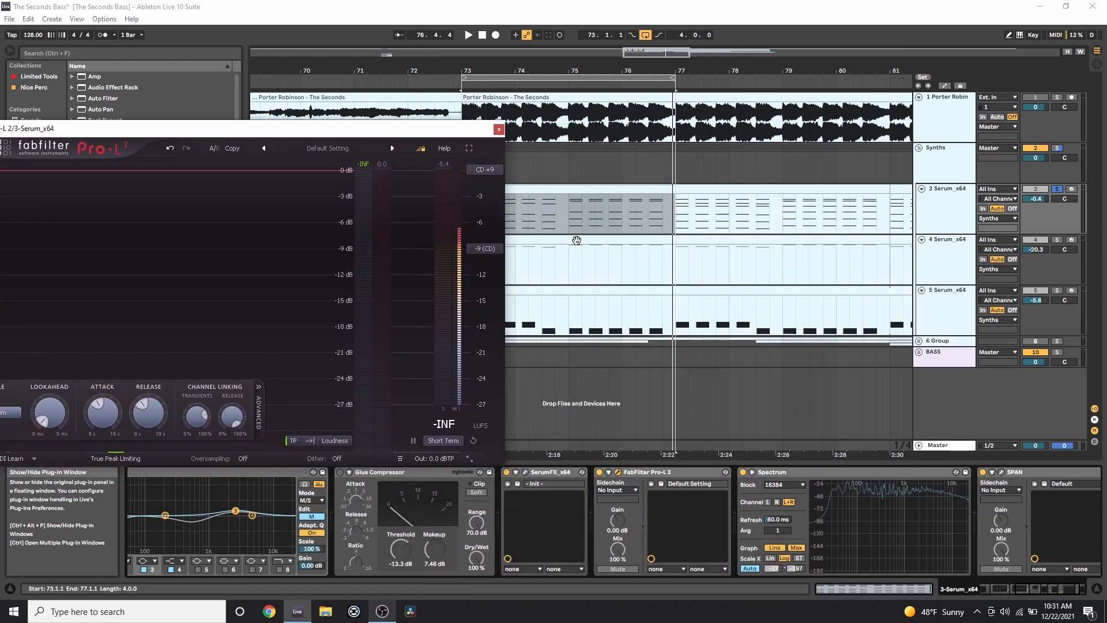
pyautogui.hscroll(-4, 577, 254)
pyautogui.moveTo(458, 133); pyautogui.dragTo(487, 85)
pyautogui.press('space')
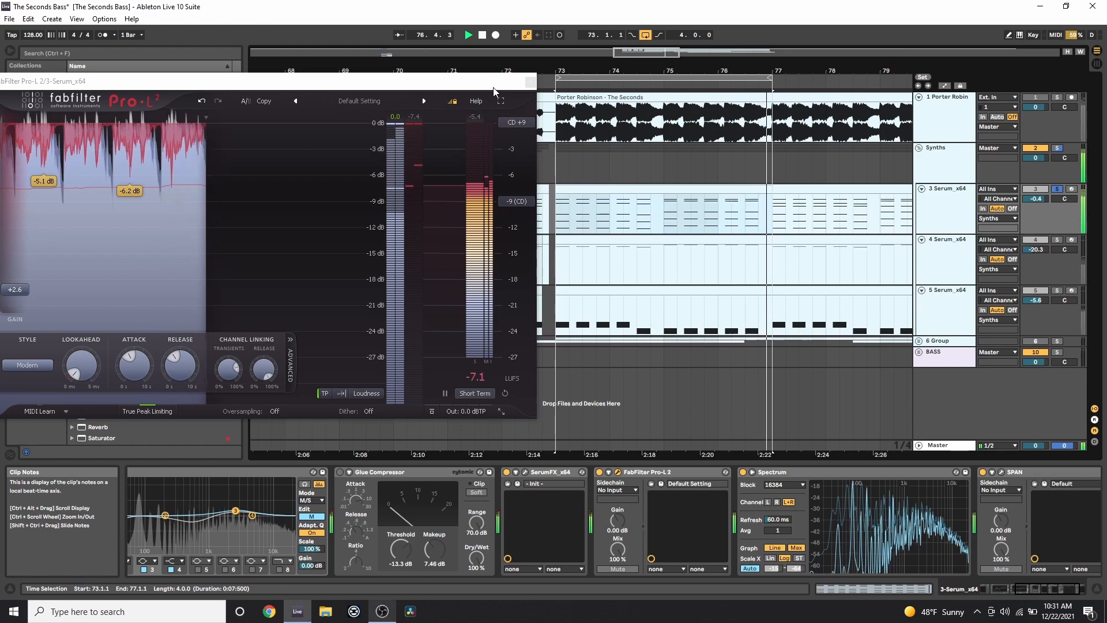
pyautogui.click(531, 83)
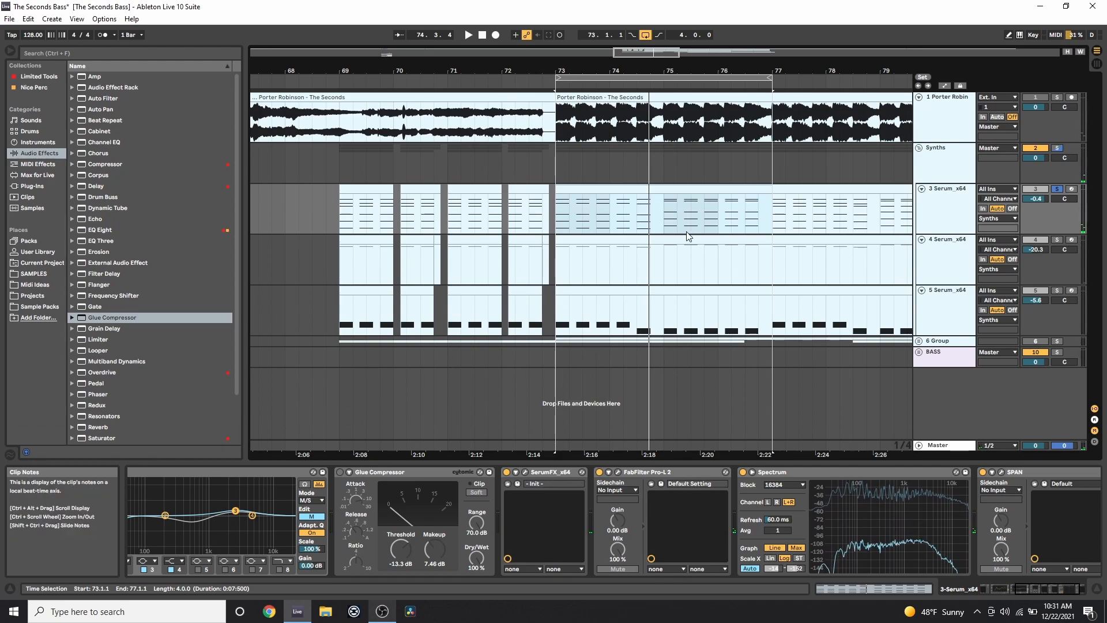
# Open track 4's MIDI notes and select the time span covering all of them.
pyautogui.press('Down')
pyautogui.click(897, 589)
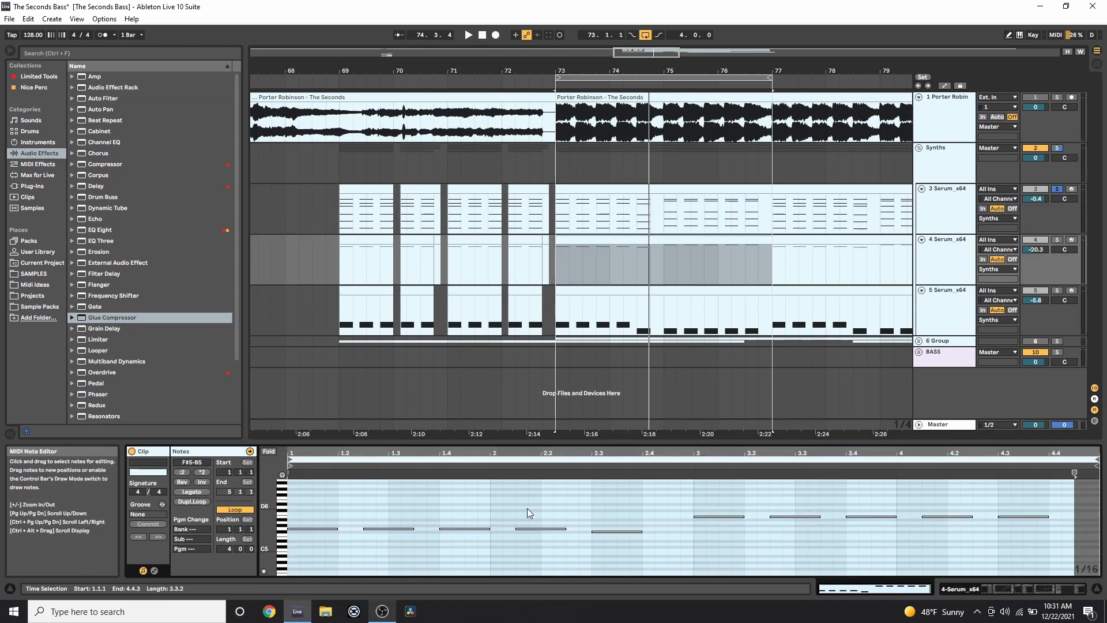
pyautogui.click(386, 556)
pyautogui.click(313, 549)
pyautogui.moveTo(314, 548); pyautogui.dragTo(1079, 502)
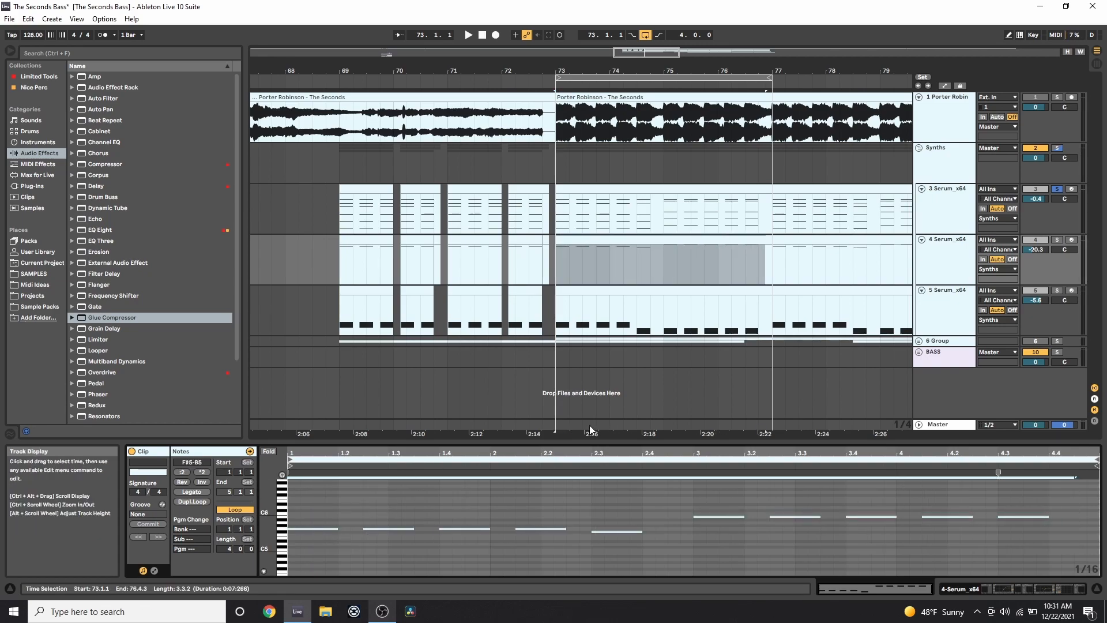
# Solo track 4 instead of track 3 and play its clip over bars 73–77.
pyautogui.click(1058, 240)
pyautogui.click(754, 240)
pyautogui.press('space')
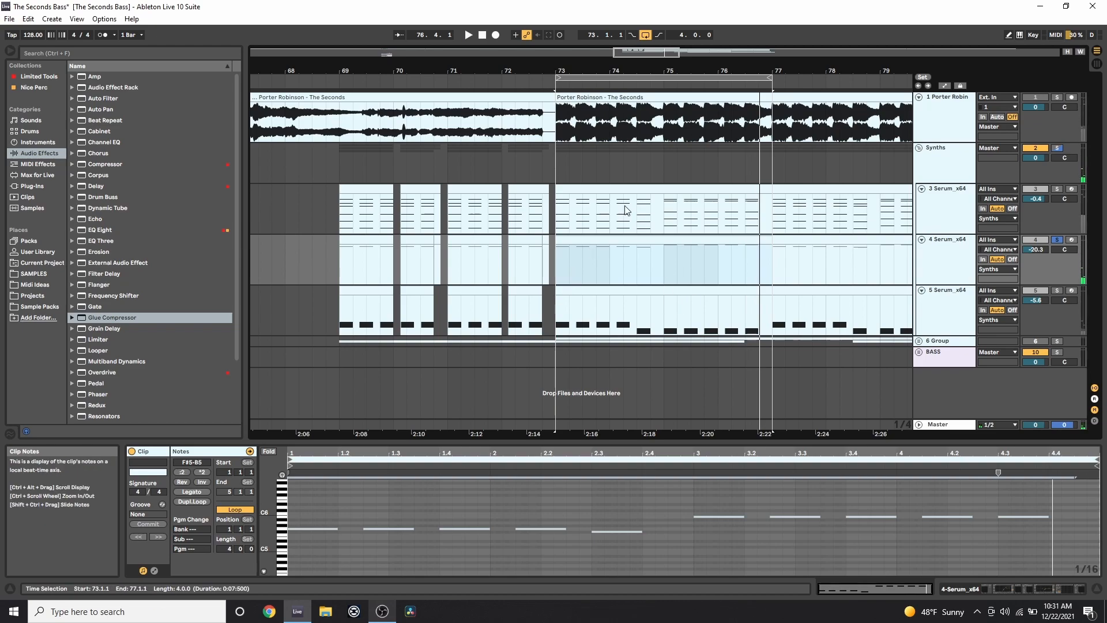
pyautogui.click(616, 189)
pyautogui.click(687, 239)
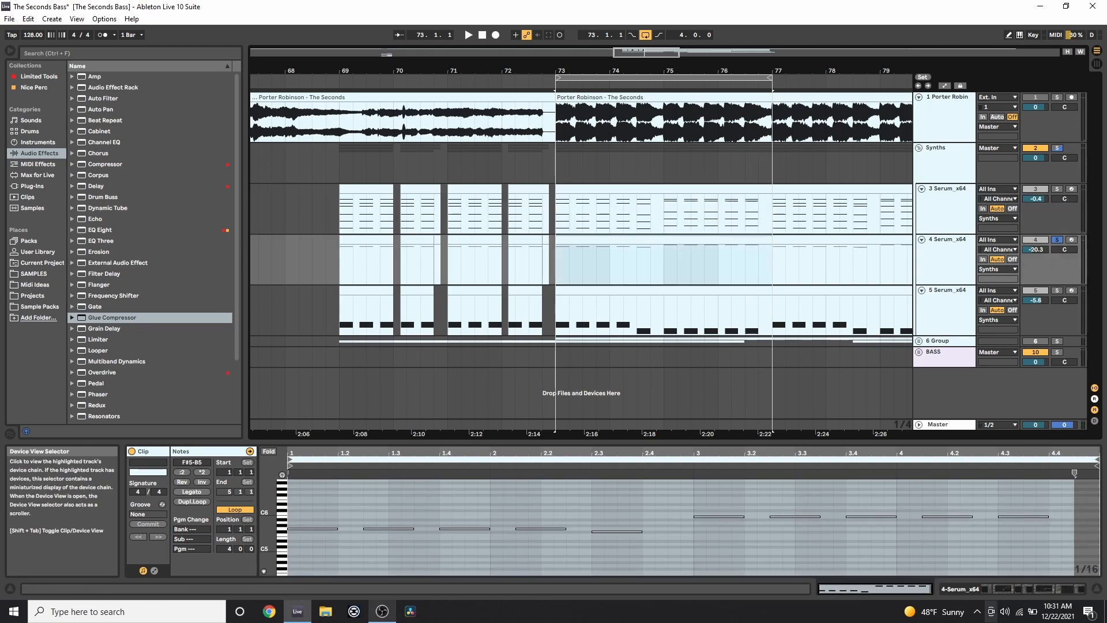
# Show the device chain, solo track 3 then add track 4 from bar 73, and select track 5's bass clip.
pyautogui.hotkey('shift', 'Tab')
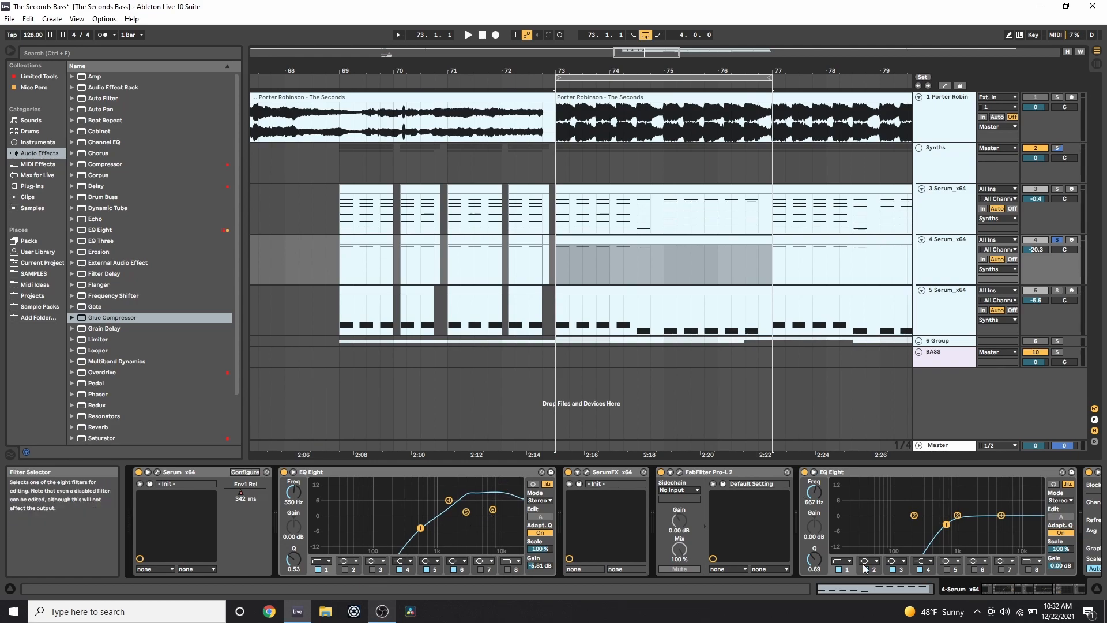
pyautogui.moveTo(1002, 589); pyautogui.dragTo(1024, 590)
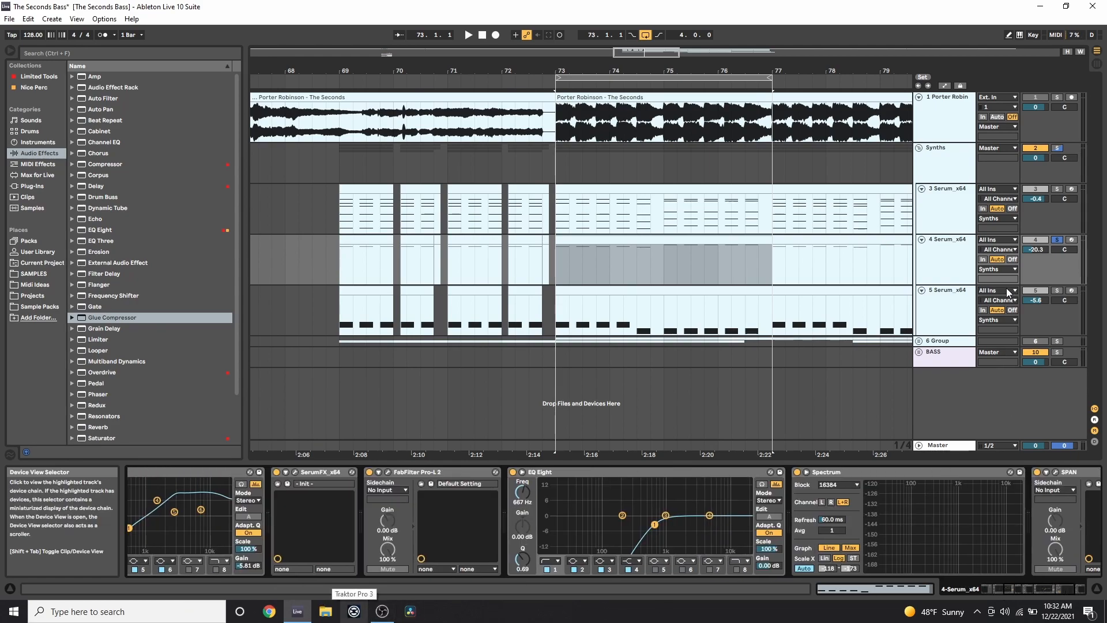
pyautogui.click(1059, 190)
pyautogui.click(669, 193)
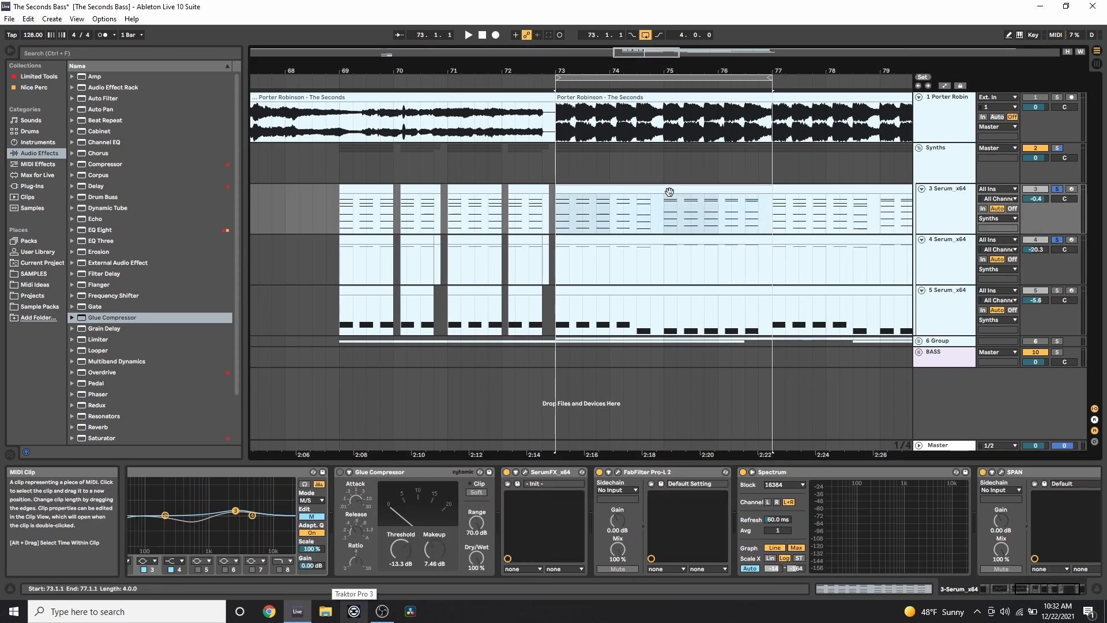
pyautogui.press('space')
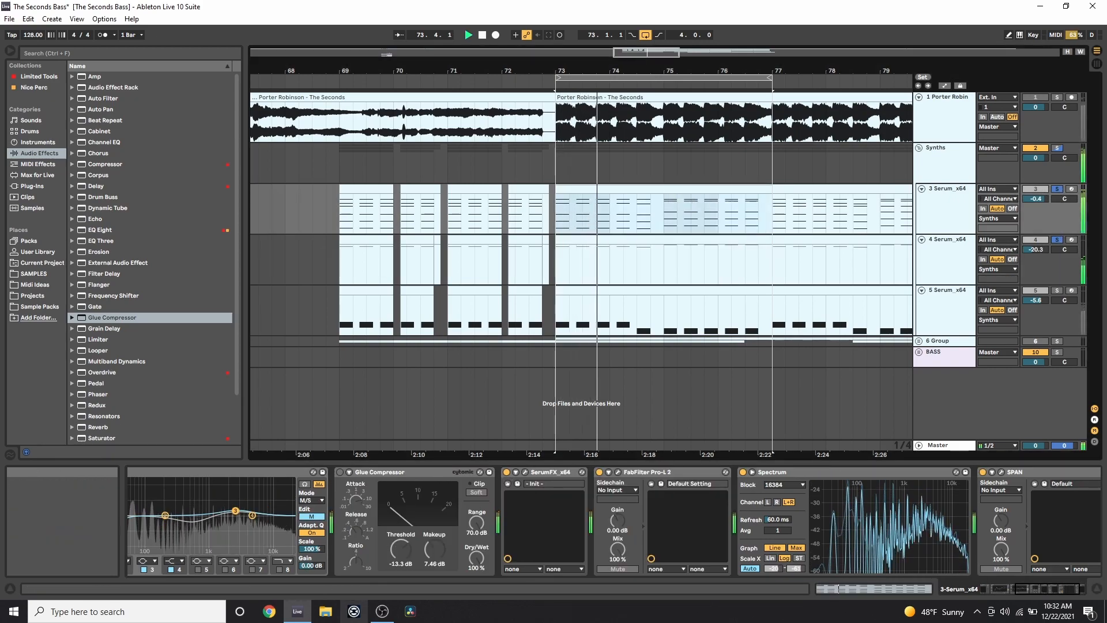
pyautogui.click(1057, 239)
pyautogui.click(1057, 240)
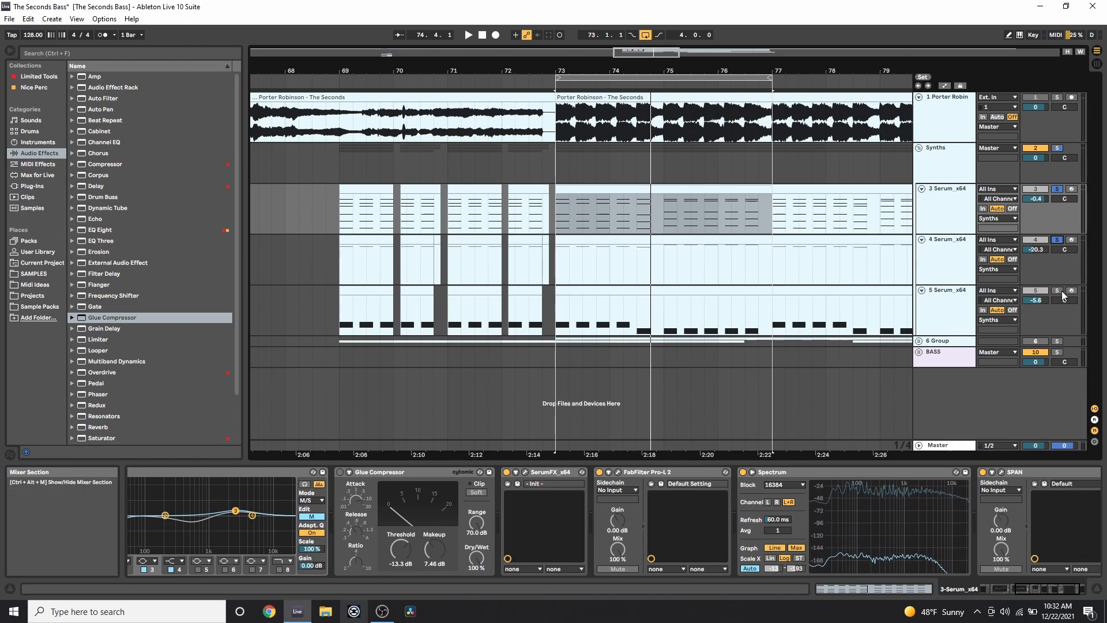
pyautogui.click(706, 297)
# Open track 5's bass clip in an enlarged, zoomed note editor and select the B1 notes.
pyautogui.doubleClick(708, 300)
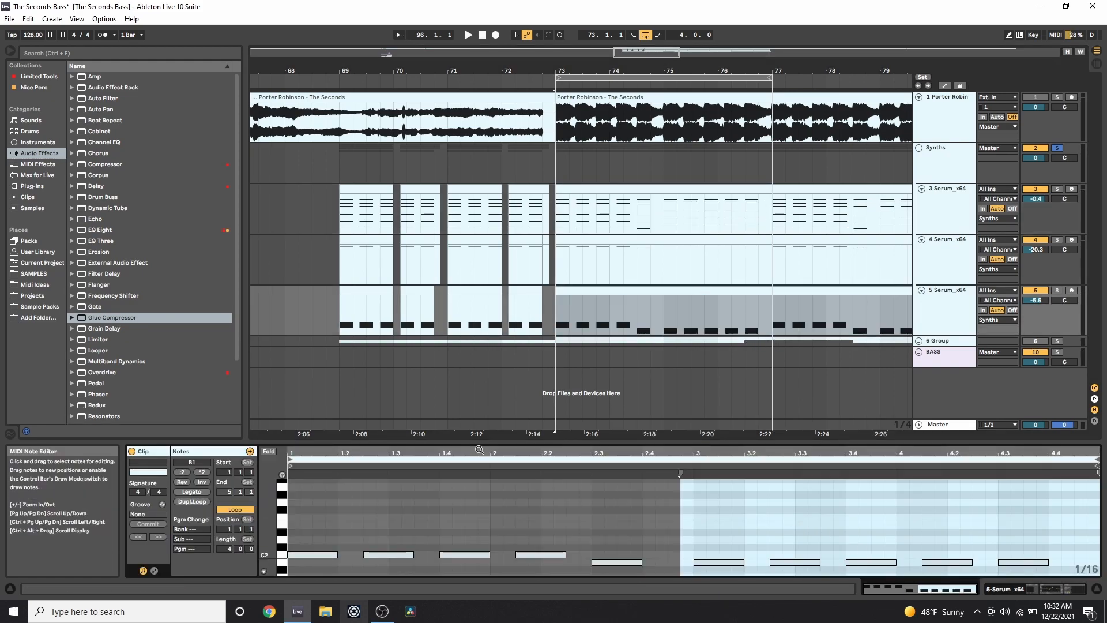
pyautogui.moveTo(420, 443); pyautogui.dragTo(419, 291)
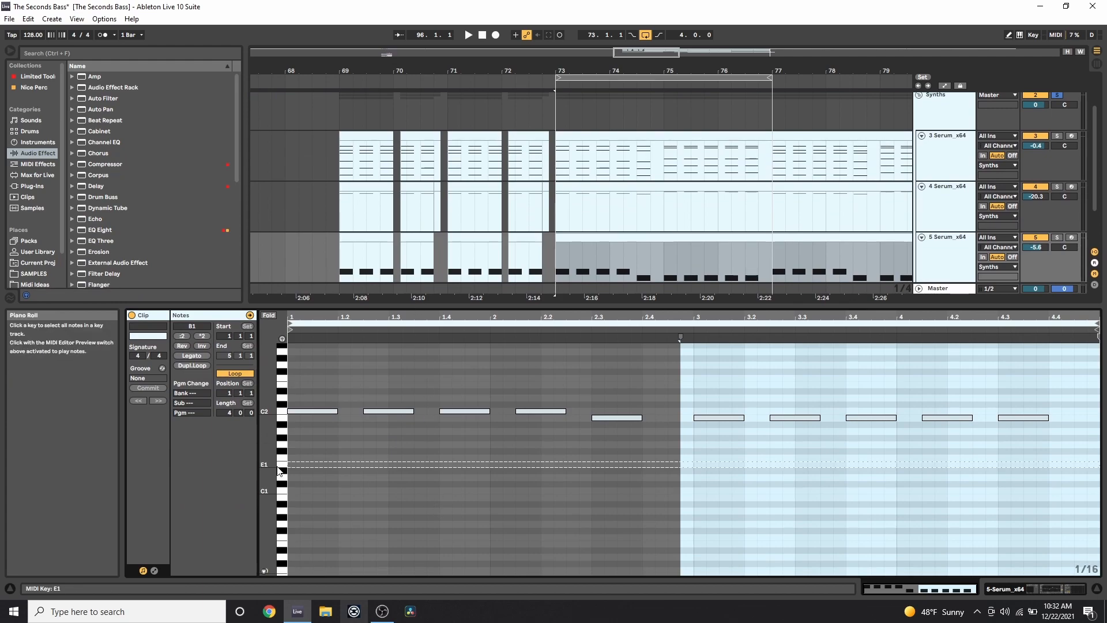
pyautogui.moveTo(271, 467); pyautogui.dragTo(300, 503)
pyautogui.click(732, 453)
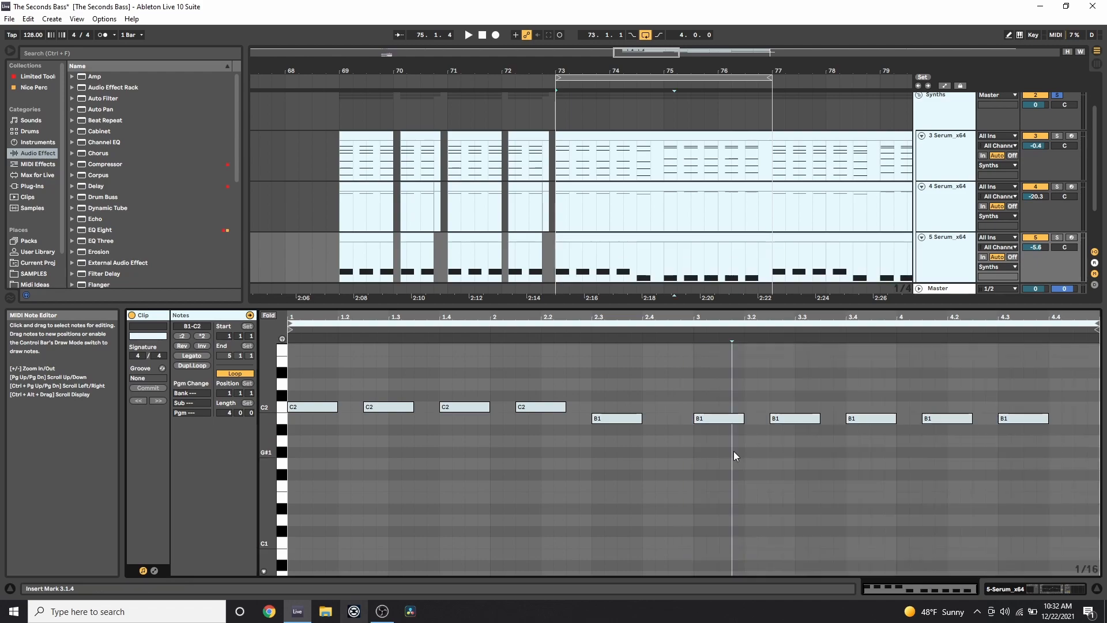
pyautogui.moveTo(734, 451); pyautogui.dragTo(1065, 372)
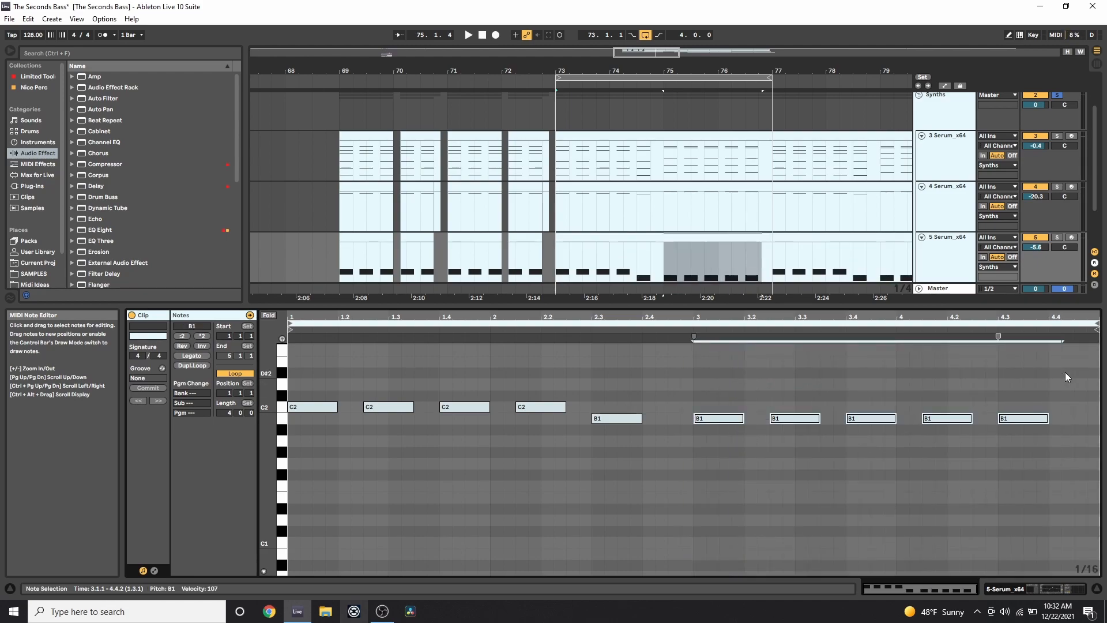
# Try the B1 notes at a higher pitch, then play the bass clip from bar 73.
pyautogui.moveTo(726, 421)
pyautogui.mouseDown()
pyautogui.moveTo(736, 350)
pyautogui.moveTo(720, 418)
pyautogui.mouseUp()
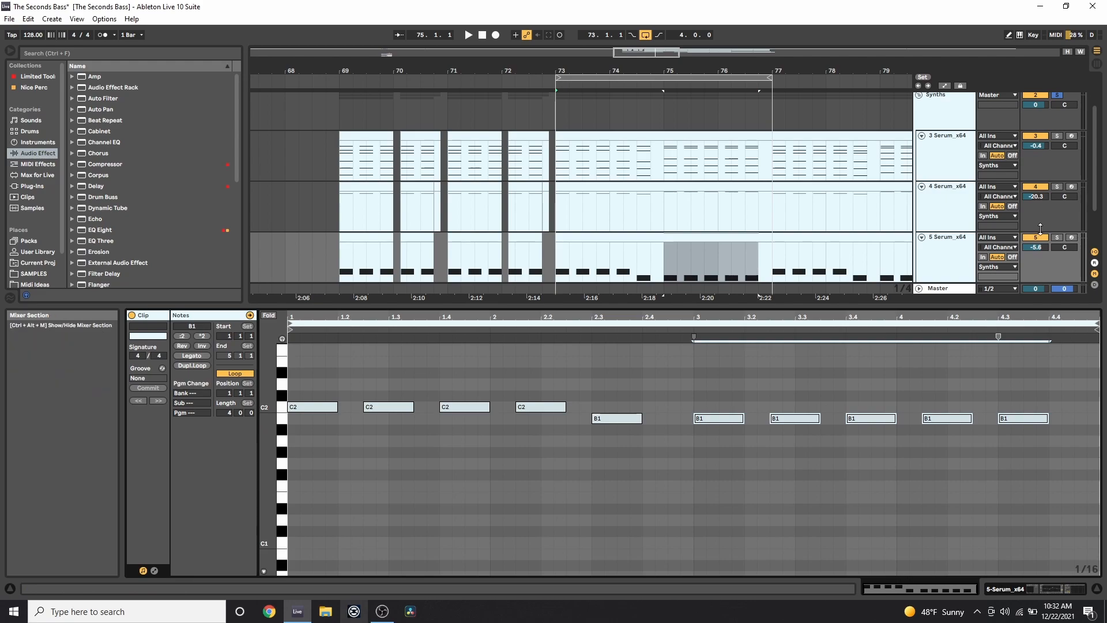
pyautogui.click(669, 236)
pyautogui.press('space')
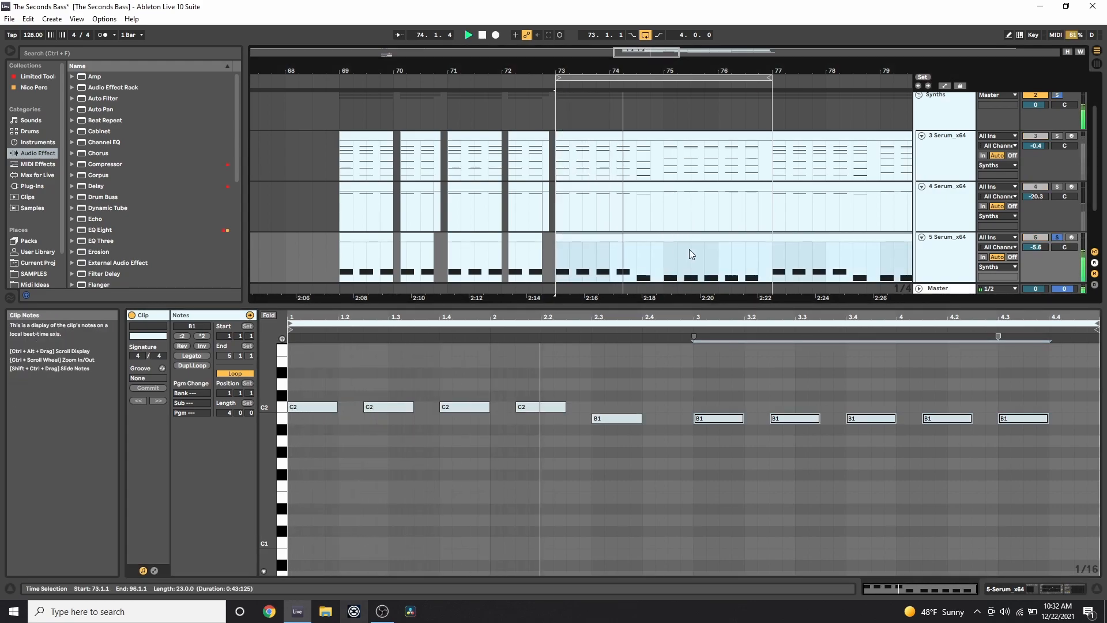
# Inspect the bass Serum's FX rack in its editor, then close it and select track 3's bars 73–77 clip.
pyautogui.press('space')
pyautogui.click(1006, 590)
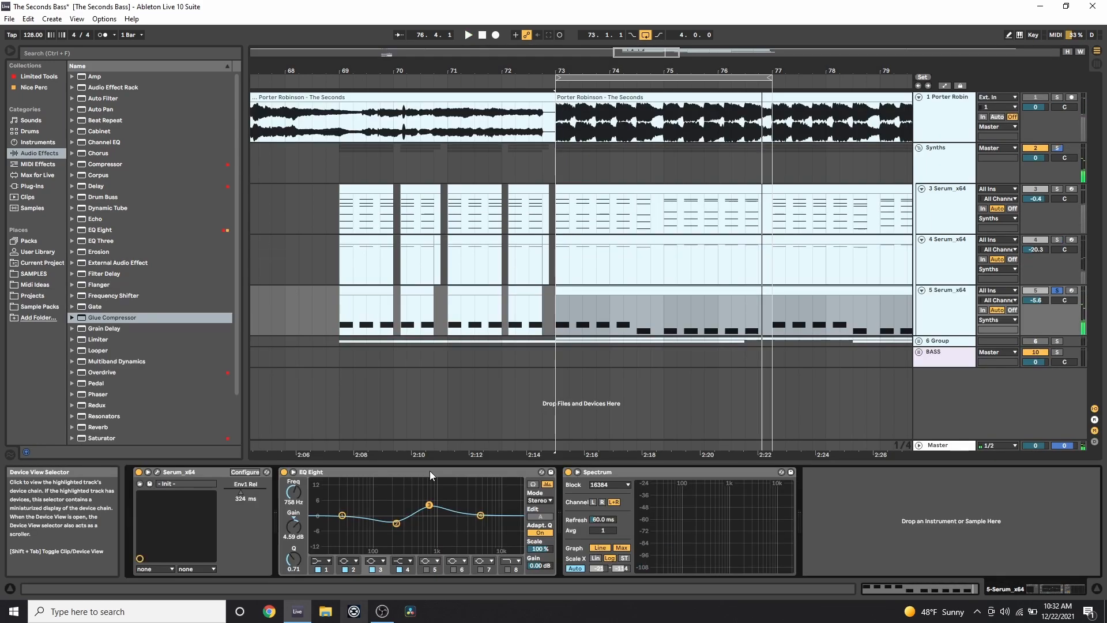
pyautogui.click(157, 472)
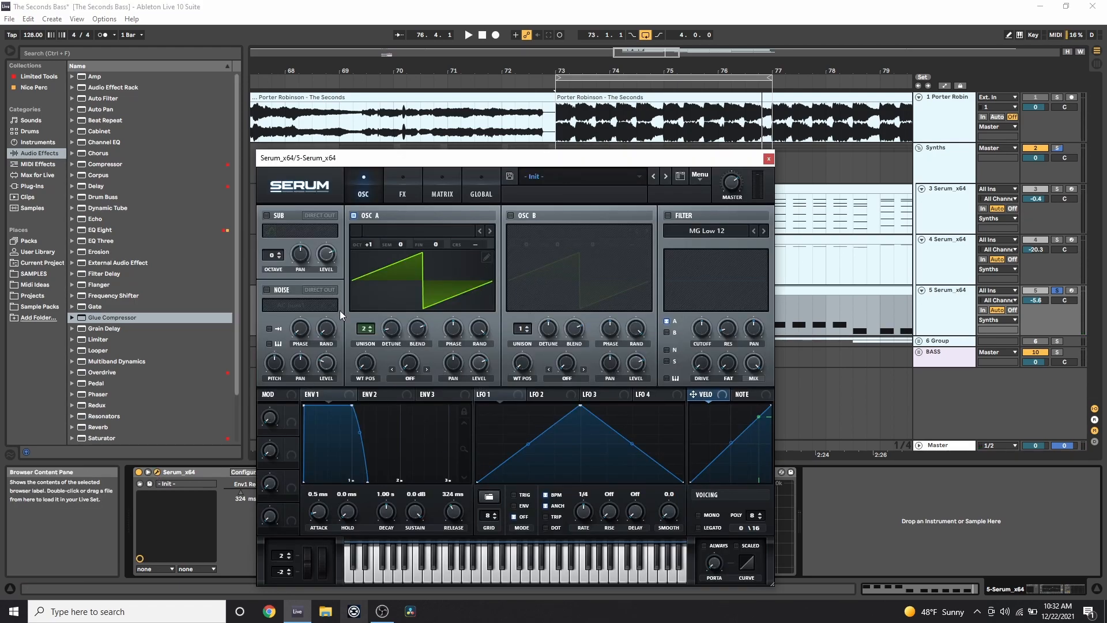
pyautogui.click(388, 196)
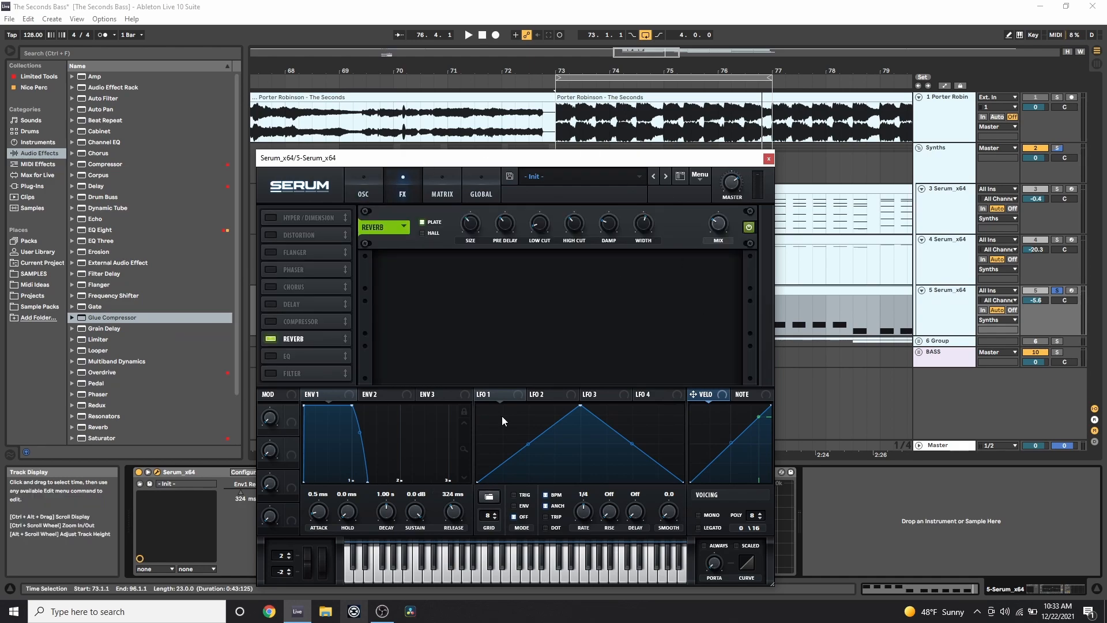
pyautogui.click(768, 160)
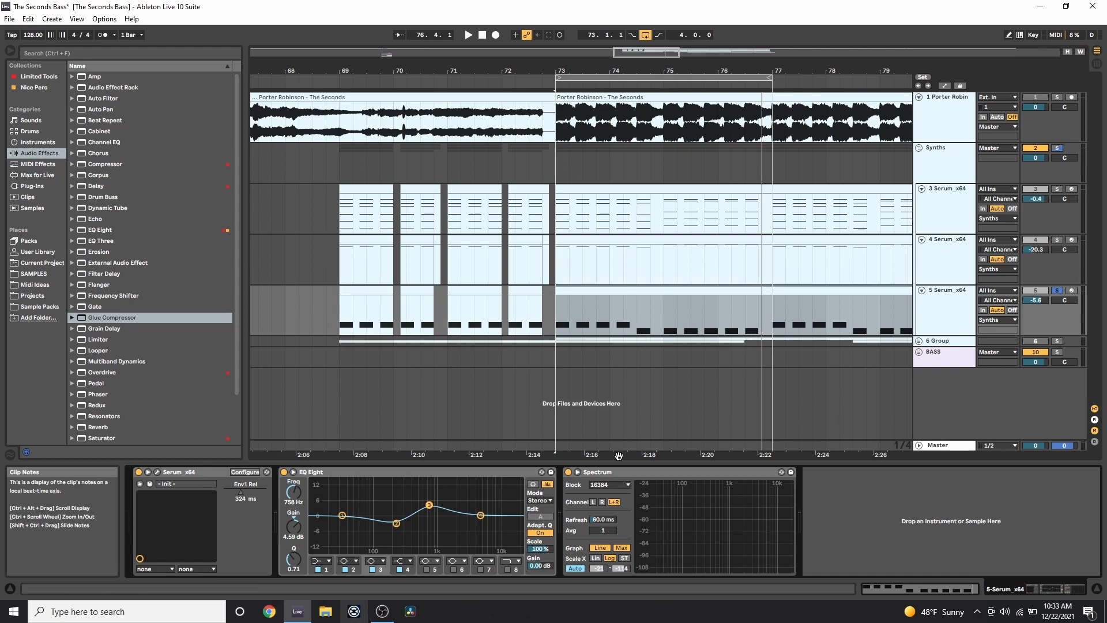
pyautogui.click(565, 192)
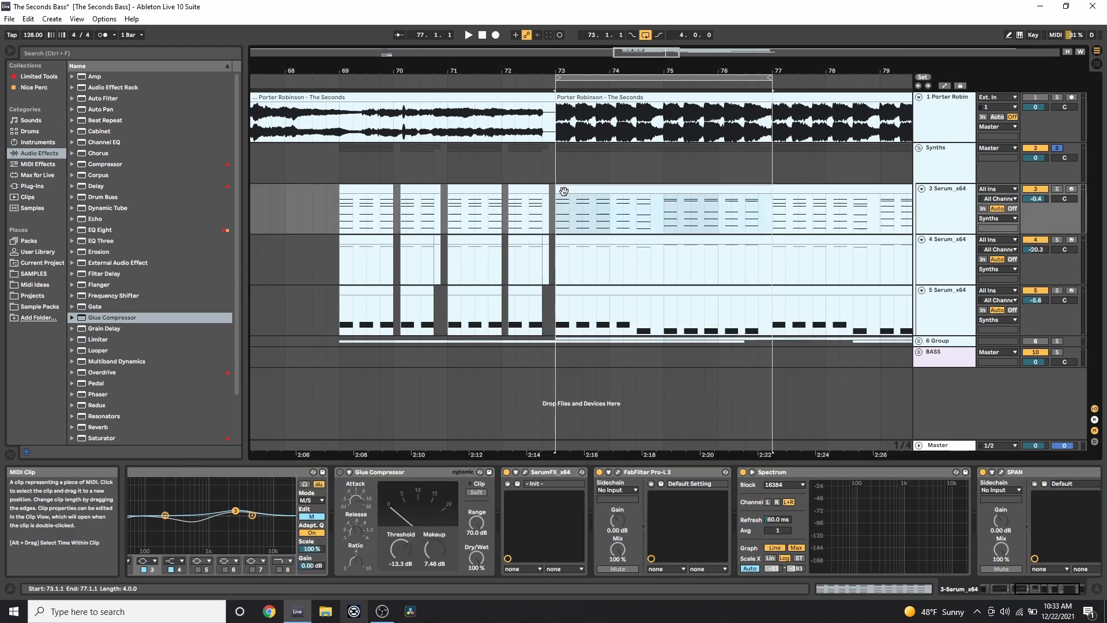
# Play the bars 73–77 section, then zoom the arrangement out to cover bars 57–95.
pyautogui.press('space')
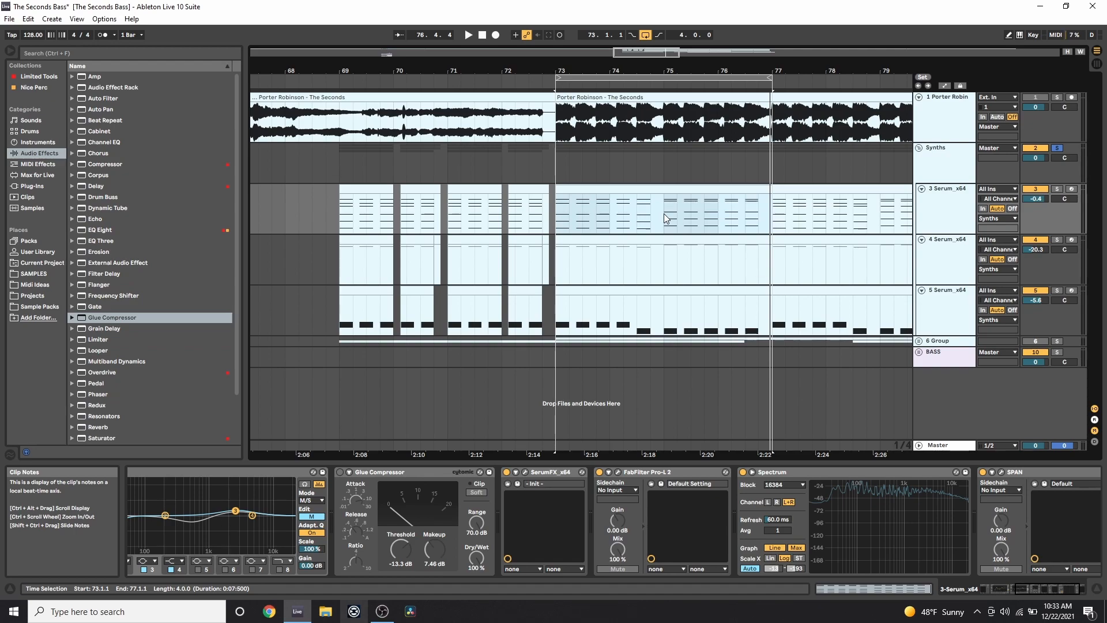
pyautogui.moveTo(665, 66); pyautogui.dragTo(476, 71)
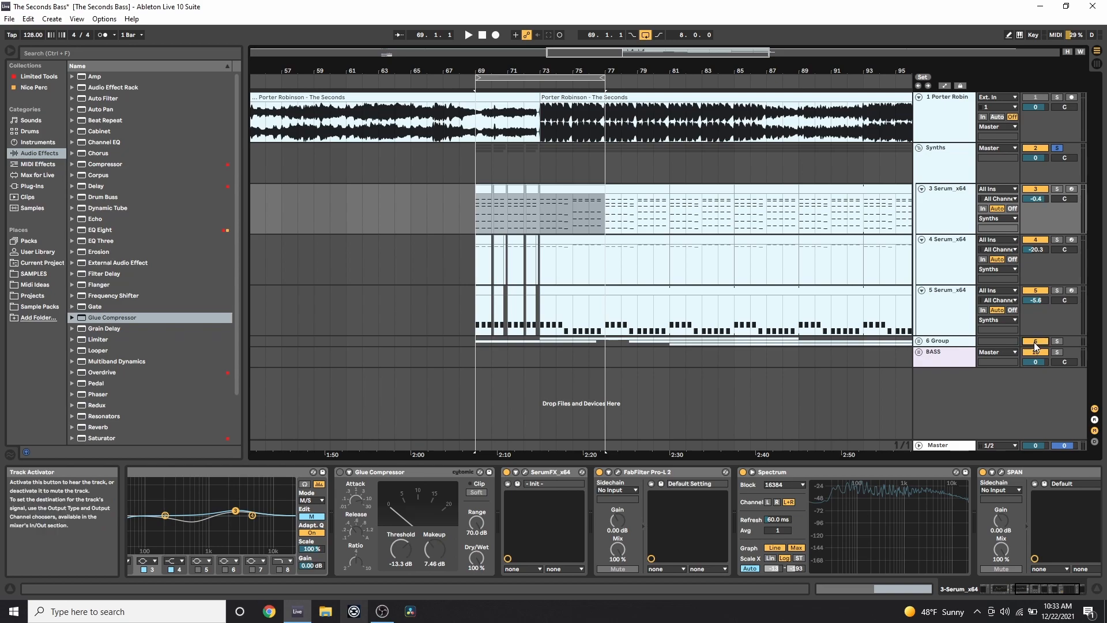
# Zoom out further and collapse Serum tracks 3, 4 and 5 to one row each.
pyautogui.moveTo(600, 70); pyautogui.dragTo(677, 77)
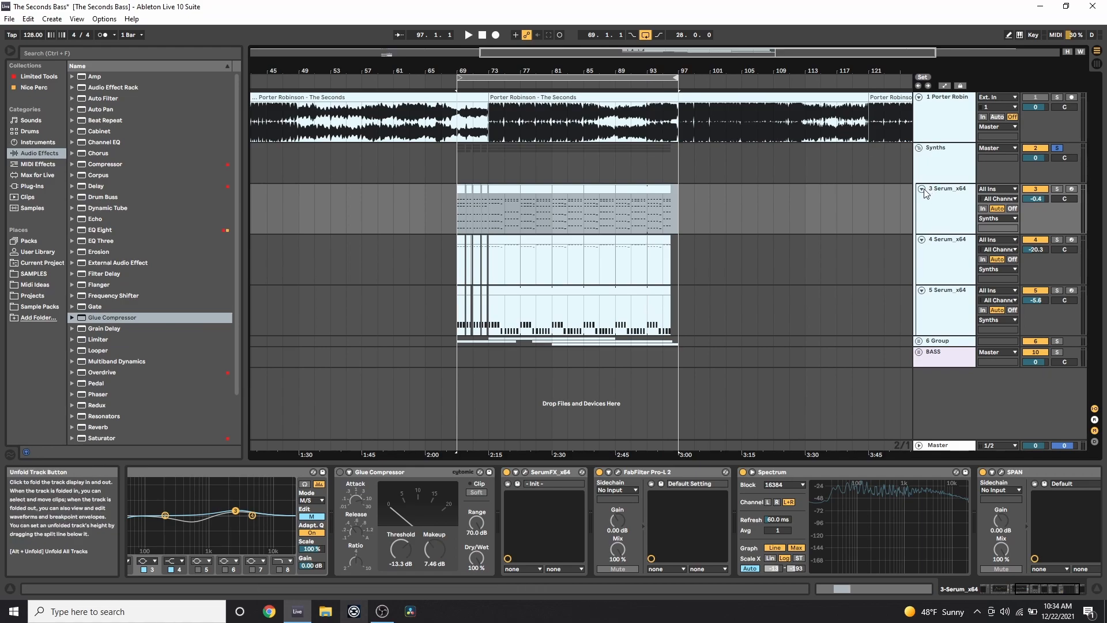
pyautogui.click(921, 188)
pyautogui.click(922, 200)
pyautogui.click(922, 211)
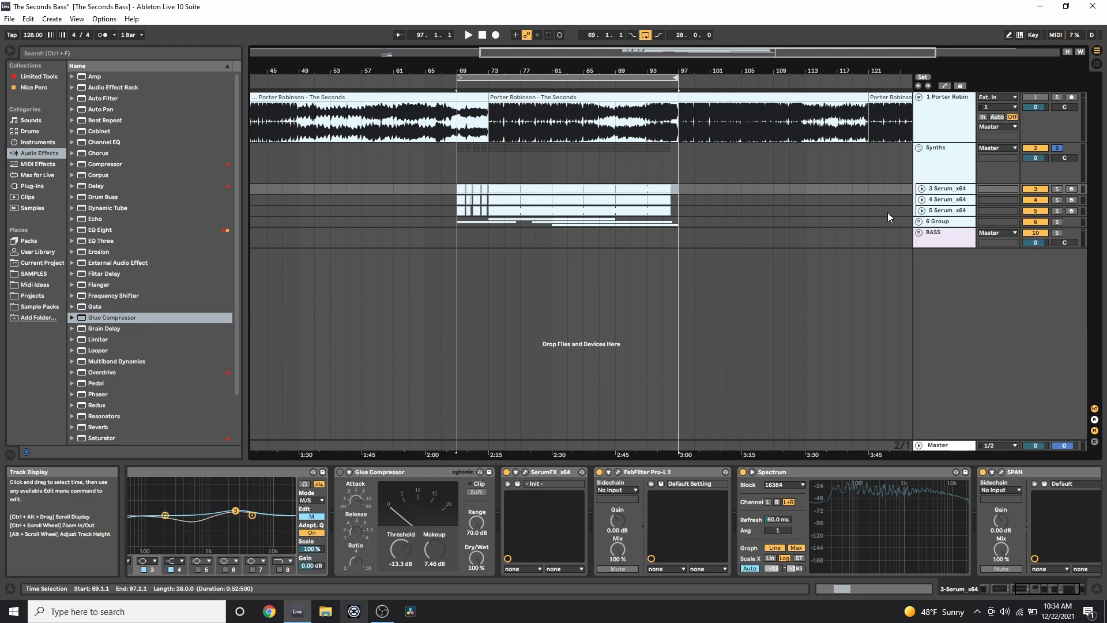
# Unsolo the Synths group, play from bar 69, and switch off the loop.
pyautogui.click(1058, 148)
pyautogui.click(455, 171)
pyautogui.press('space')
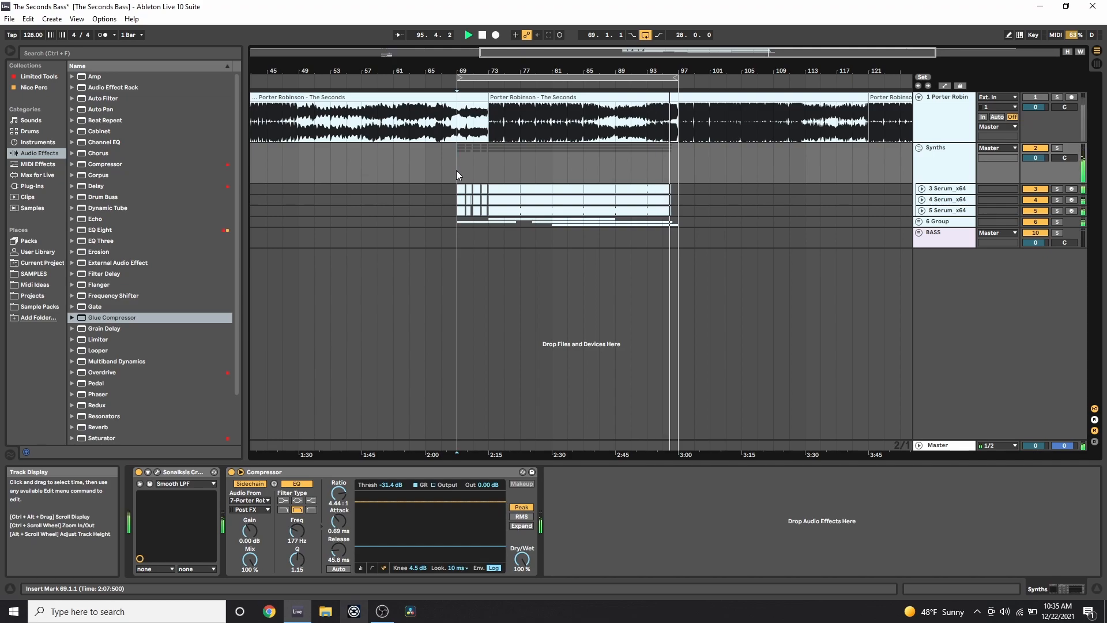
pyautogui.click(650, 35)
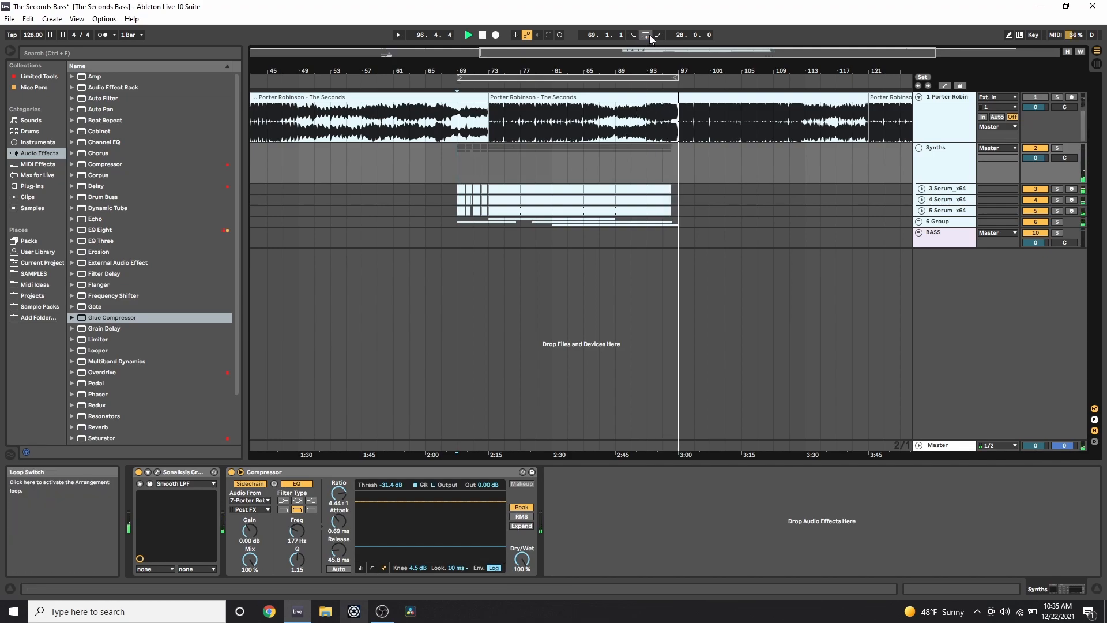